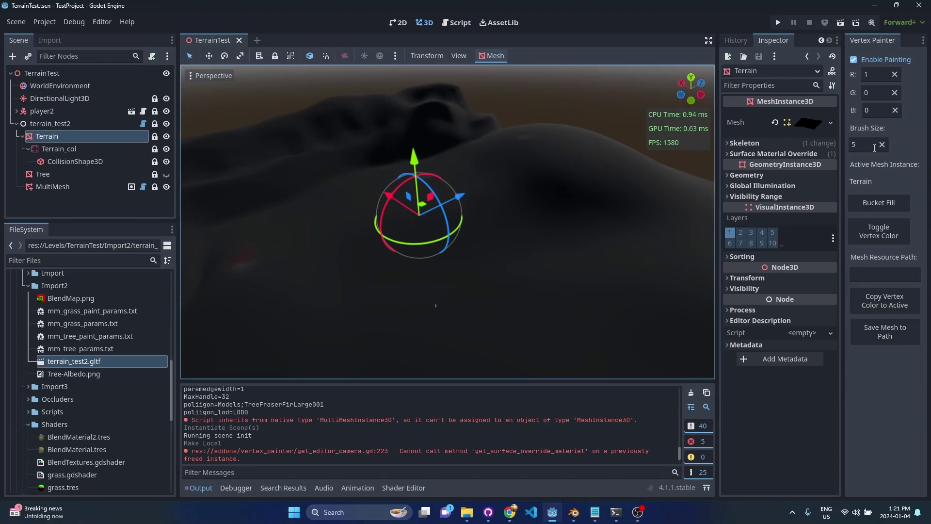
Step: Paint a red vertex-colour patch to spawn trees, restore the textured view, and fly toward them
{"action": "mouse_move", "coordinate": [425, 262]}
{"action": "left_mouse_down"}
{"action": "mouse_move", "coordinate": [448, 257]}
{"action": "mouse_move", "coordinate": [461, 278]}
{"action": "mouse_move", "coordinate": [357, 311]}
{"action": "mouse_move", "coordinate": [387, 272]}
{"action": "mouse_move", "coordinate": [368, 265]}
{"action": "mouse_move", "coordinate": [454, 318]}
{"action": "left_mouse_up"}
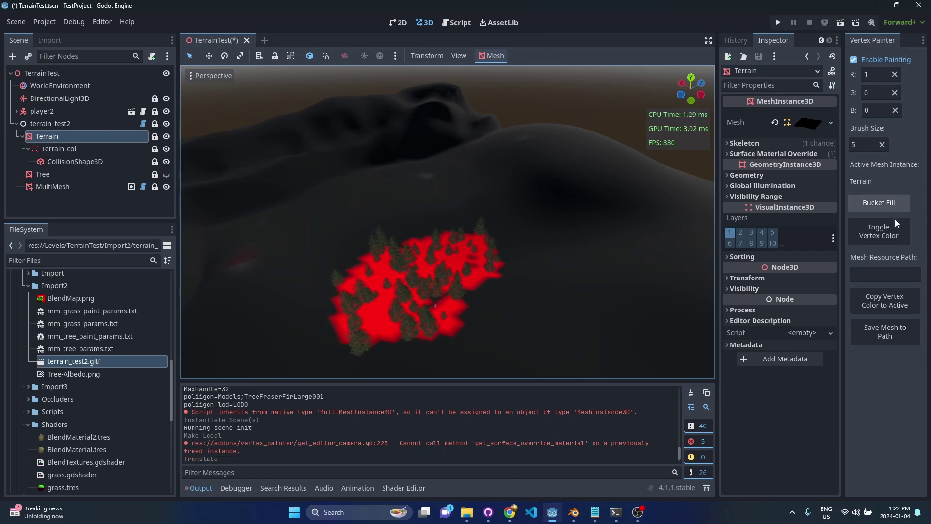
{"action": "left_click", "coordinate": [895, 238]}
{"action": "key", "text": "w"}
{"action": "right_click_drag", "start_coordinate": [465, 272], "coordinate": [468, 311]}
{"action": "right_click_drag", "start_coordinate": [468, 311], "coordinate": [466, 273]}
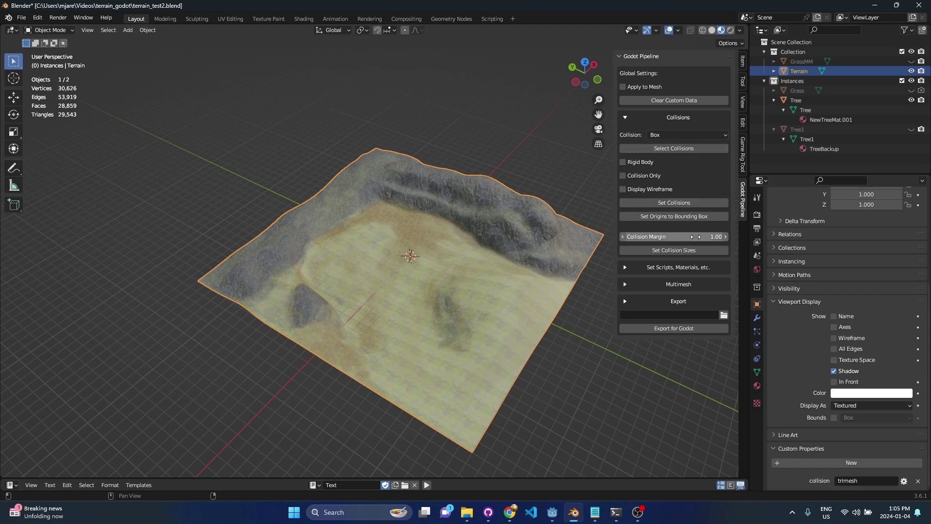
Step: Collapse the Collisions subpanel and expand the Multimesh subpanel in the Godot Pipeline sidebar
{"action": "left_click", "coordinate": [674, 116]}
{"action": "left_click", "coordinate": [681, 152]}
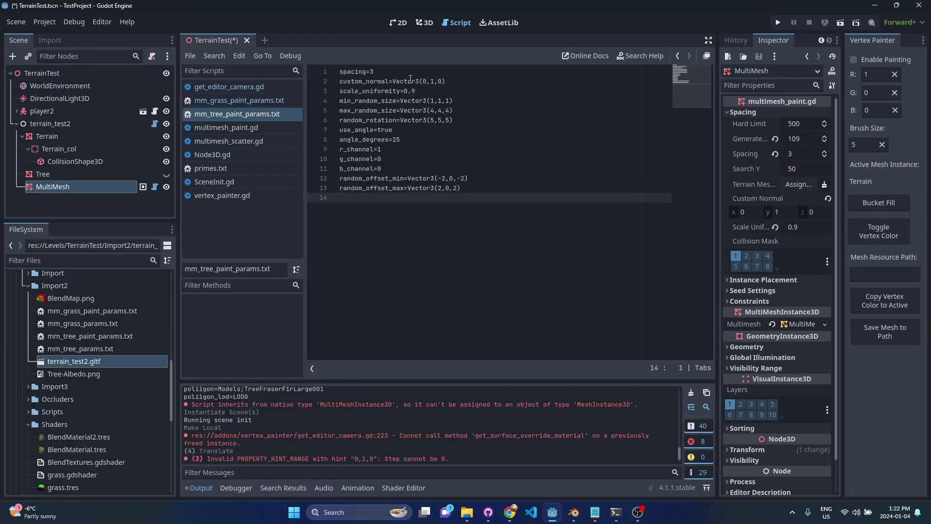
Step: Compare mm_tree_paint_params.txt lines against the MultiMesh Spacing and Custom Normal values in the Inspector
{"action": "left_click_drag", "start_coordinate": [409, 78], "coordinate": [352, 72]}
{"action": "left_click", "coordinate": [381, 72]}
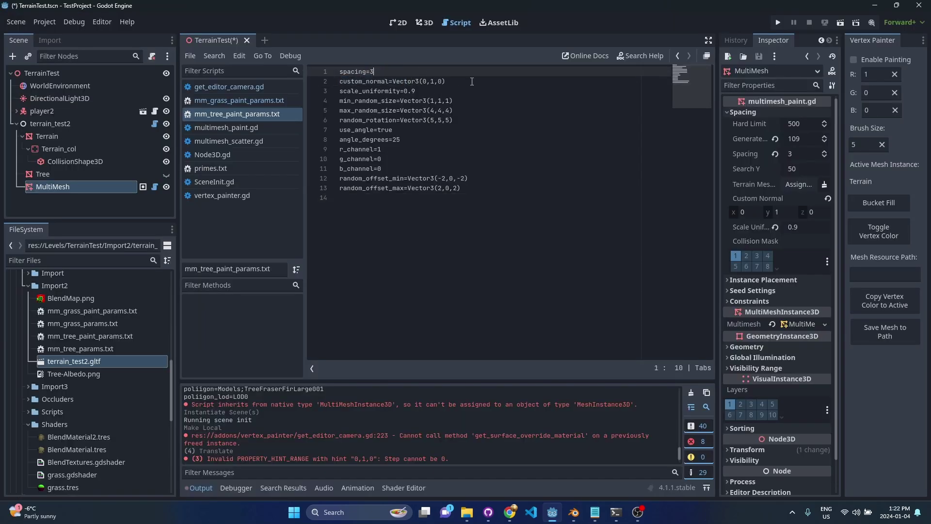
{"action": "left_click_drag", "start_coordinate": [472, 81], "coordinate": [339, 81]}
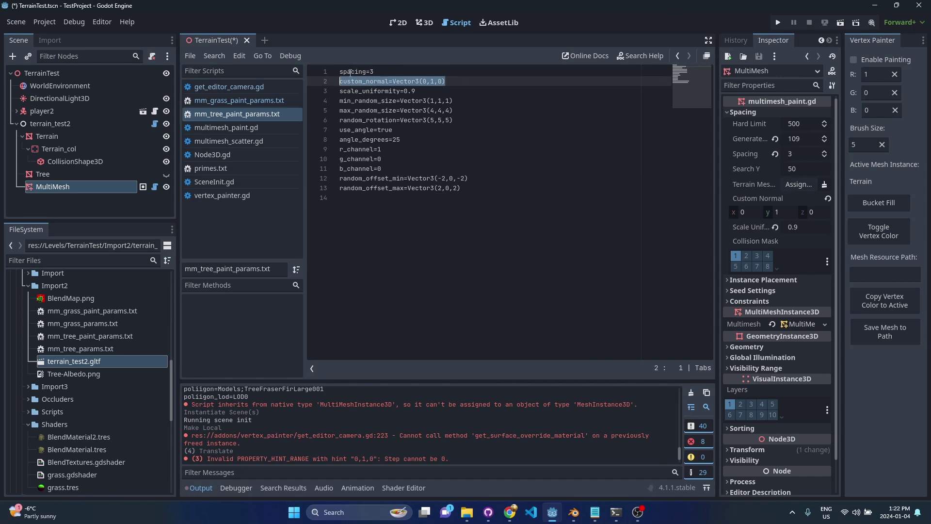
{"action": "left_click", "coordinate": [426, 24]}
{"action": "left_click", "coordinate": [796, 155]}
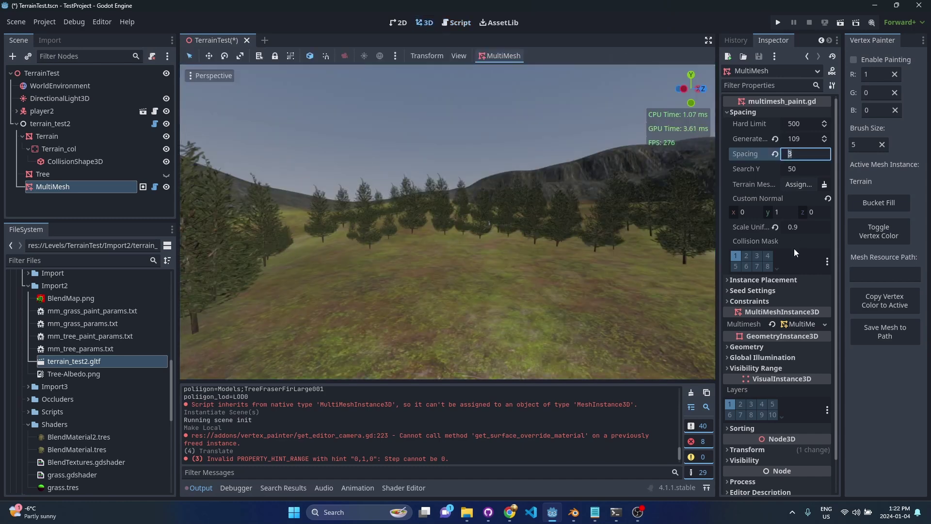
{"action": "left_click", "coordinate": [781, 212]}
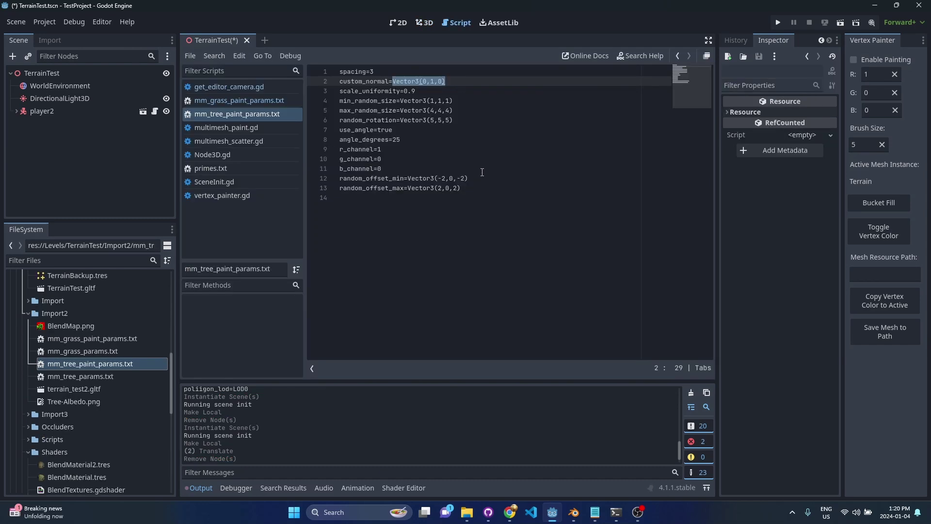
Step: Bring up the FileSystem context menu for mm_tree_paint_params.txt
{"action": "left_click", "coordinate": [485, 168]}
{"action": "left_click", "coordinate": [484, 205]}
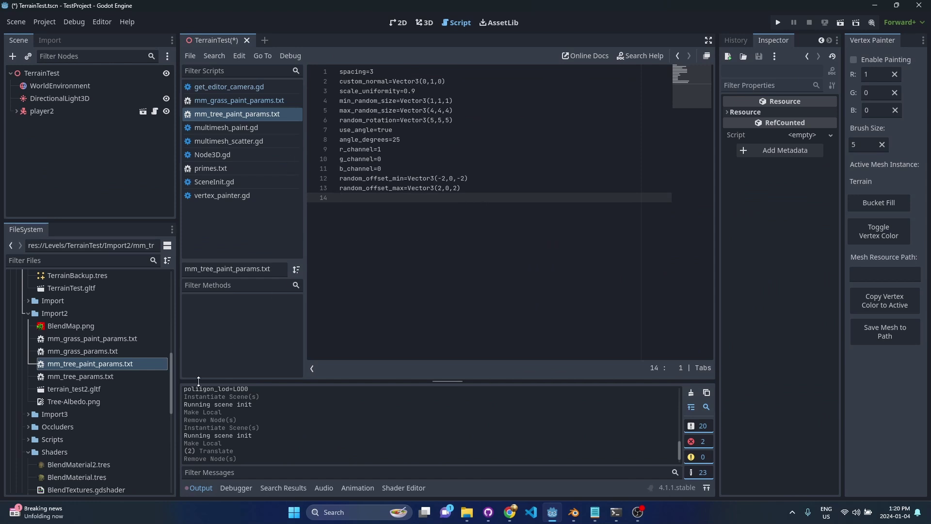
{"action": "right_click", "coordinate": [119, 365]}
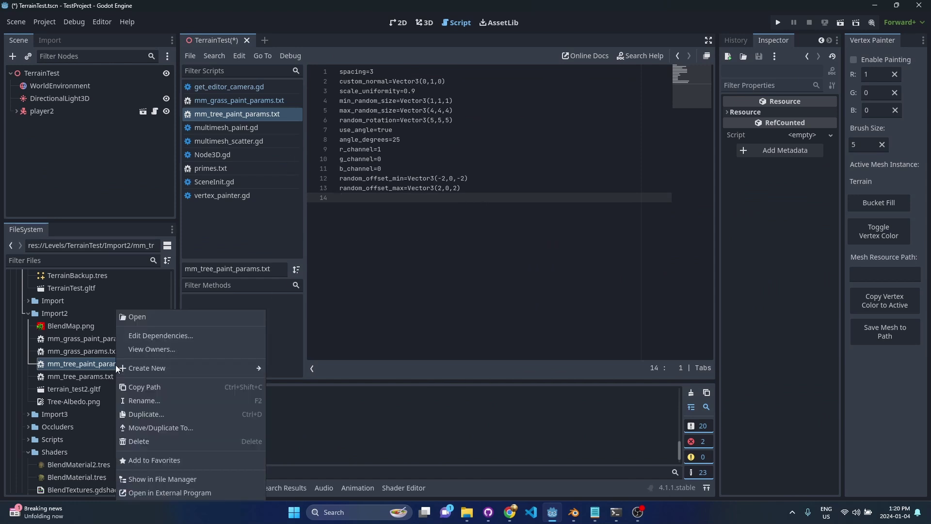
Step: Copy the mm_tree_paint_params.txt path and paste it into Blender's Param File field
{"action": "left_click", "coordinate": [194, 386]}
{"action": "key", "text": "alt+Tab"}
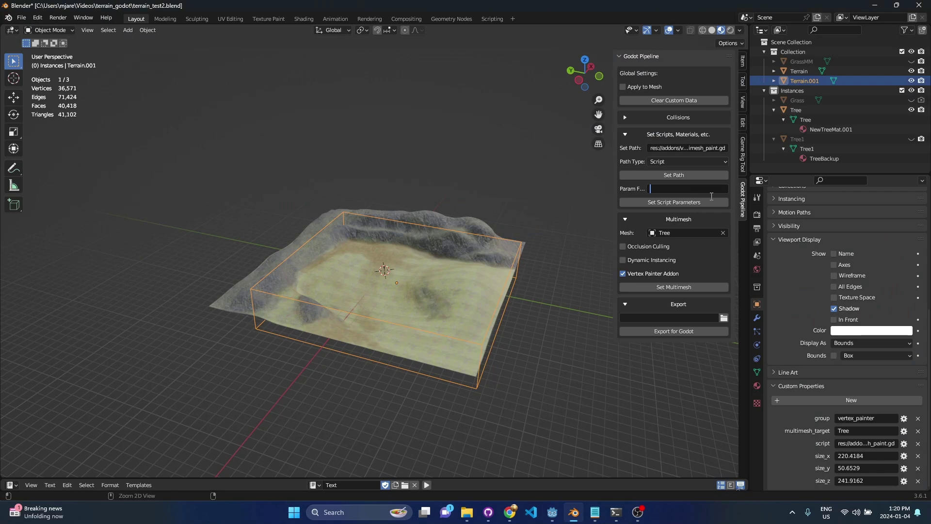
{"action": "key", "text": "ctrl+v"}
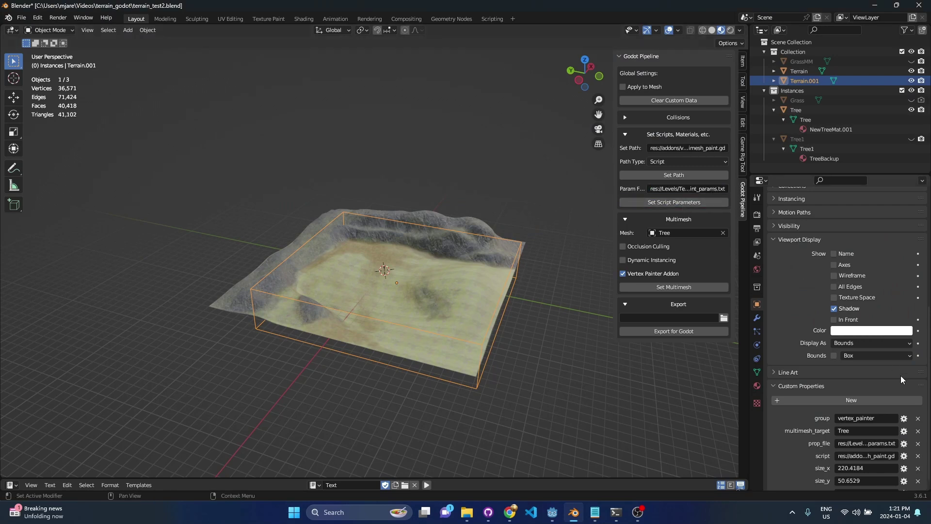
{"action": "scroll", "coordinate": [893, 381], "scroll_direction": "down", "scroll_amount": 1}
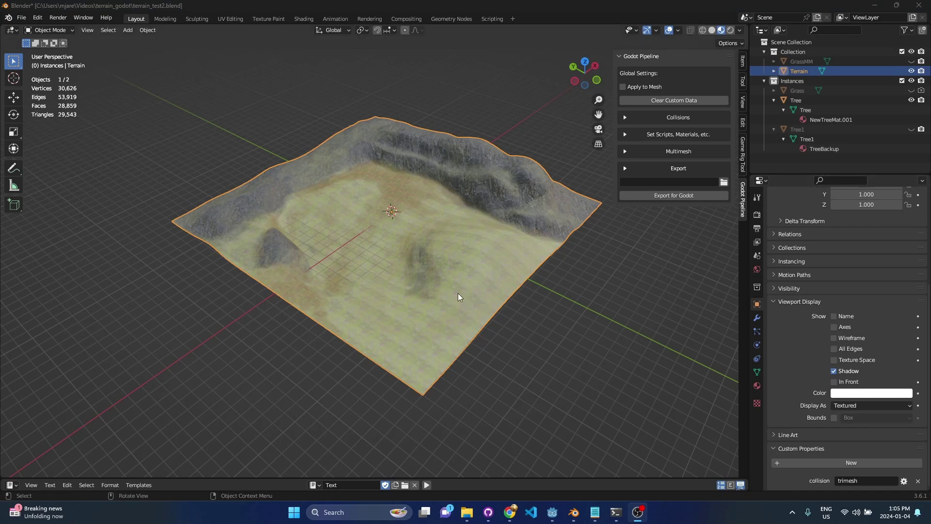
Step: Orbit the terrain to a lower and then a top-down angle, and expand the Collisions subpanel
{"action": "middle_click_drag", "start_coordinate": [458, 289], "coordinate": [510, 286]}
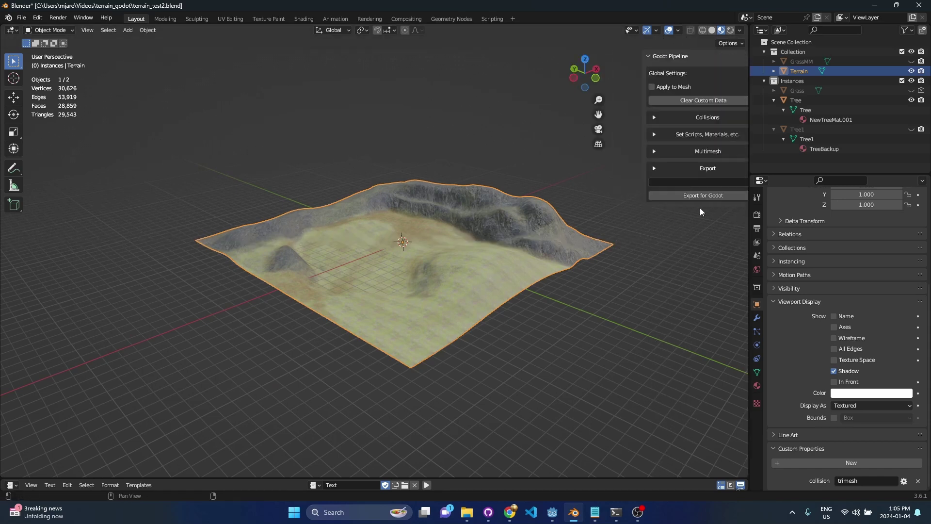
{"action": "middle_click_drag", "start_coordinate": [493, 196], "coordinate": [507, 219]}
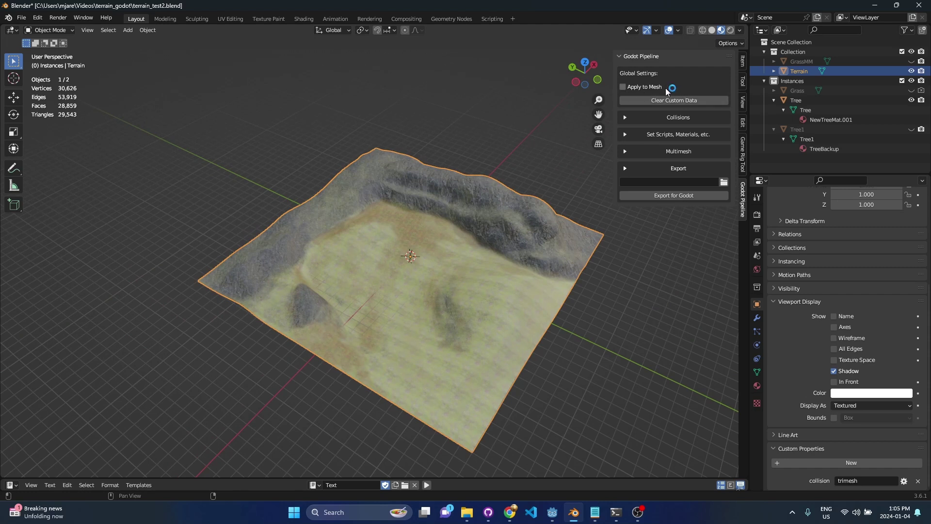
{"action": "left_click", "coordinate": [677, 117]}
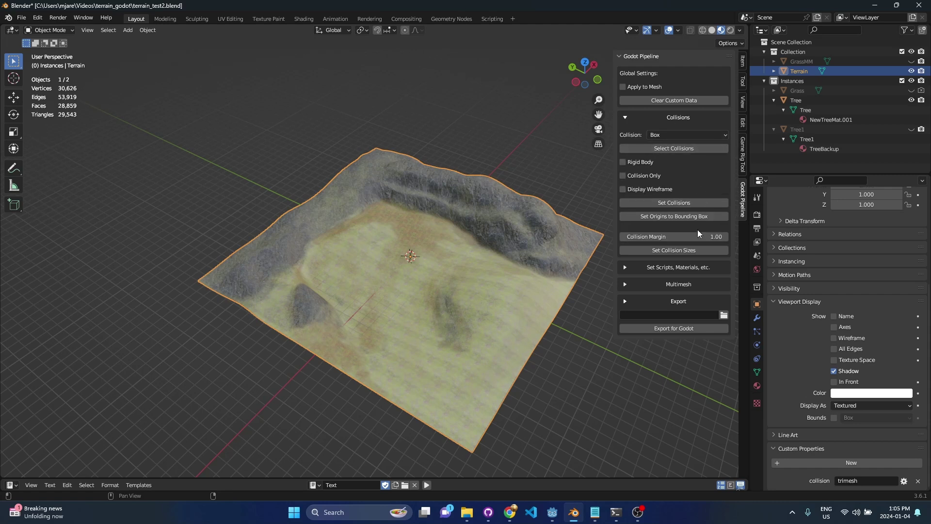
Step: Collapse Collisions, expand and collapse Set Scripts, Materials, etc., then toggle the Multimesh subpanel
{"action": "left_click", "coordinate": [678, 117]}
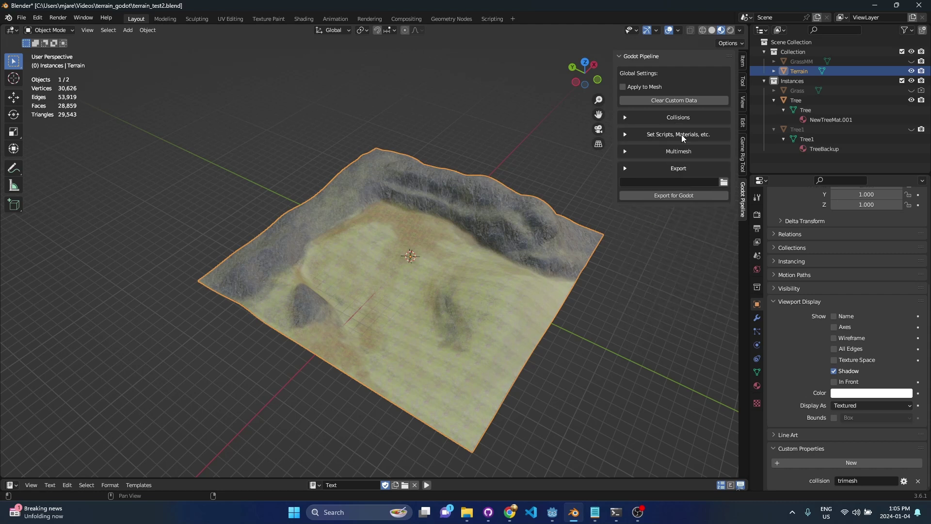
{"action": "left_click", "coordinate": [684, 135]}
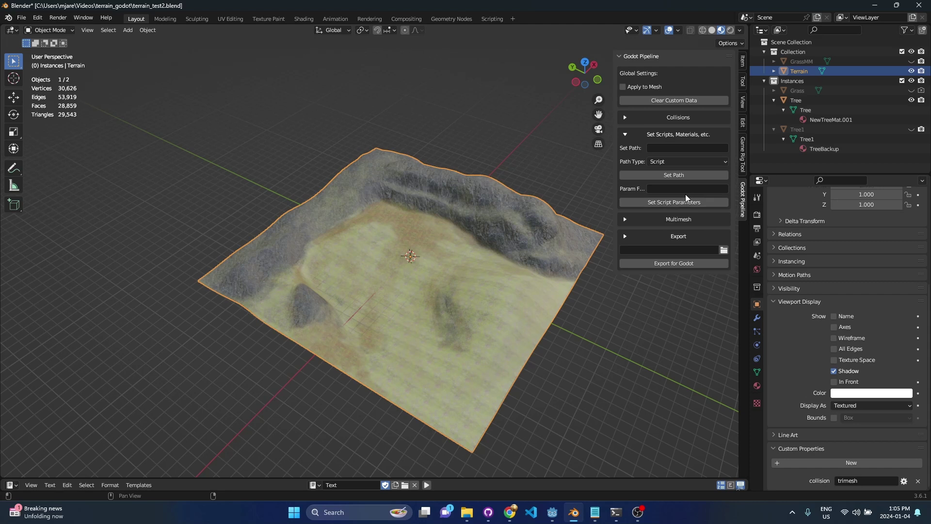
{"action": "left_click", "coordinate": [674, 219]}
{"action": "left_click", "coordinate": [680, 135]}
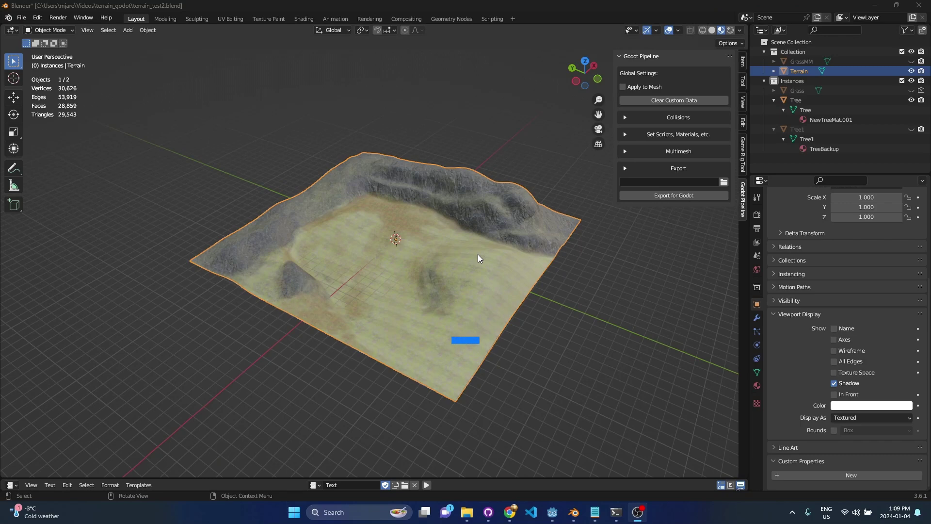
Step: Apply Trimesh as the terrain's collision type and scroll down to its Custom Properties
{"action": "mouse_move", "coordinate": [478, 254]}
{"action": "middle_mouse_down"}
{"action": "mouse_move", "coordinate": [473, 269]}
{"action": "mouse_move", "coordinate": [490, 243]}
{"action": "middle_mouse_up"}
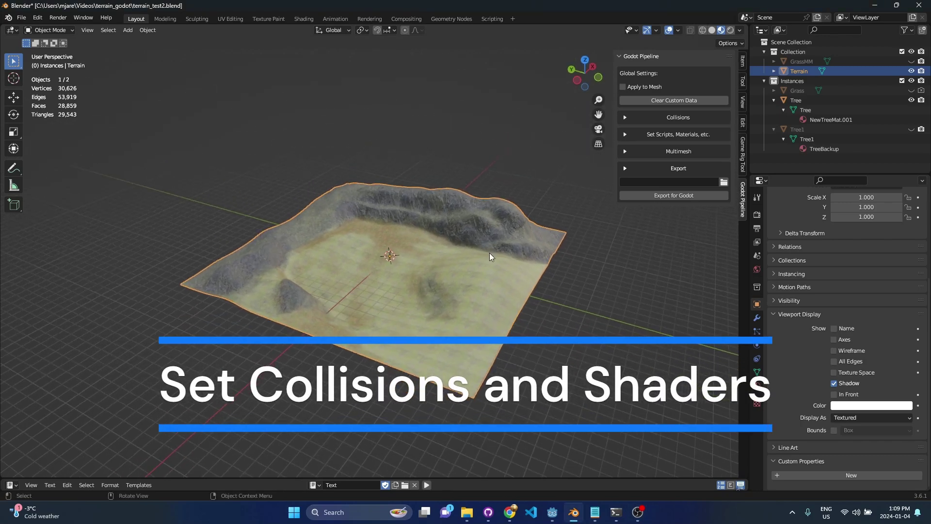
{"action": "left_click", "coordinate": [674, 119]}
{"action": "left_click", "coordinate": [694, 134]}
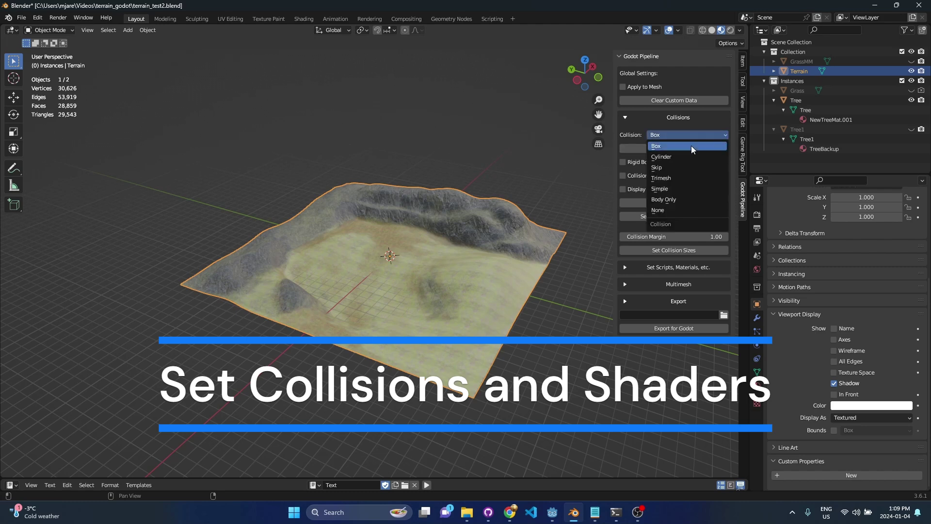
{"action": "left_click", "coordinate": [688, 177]}
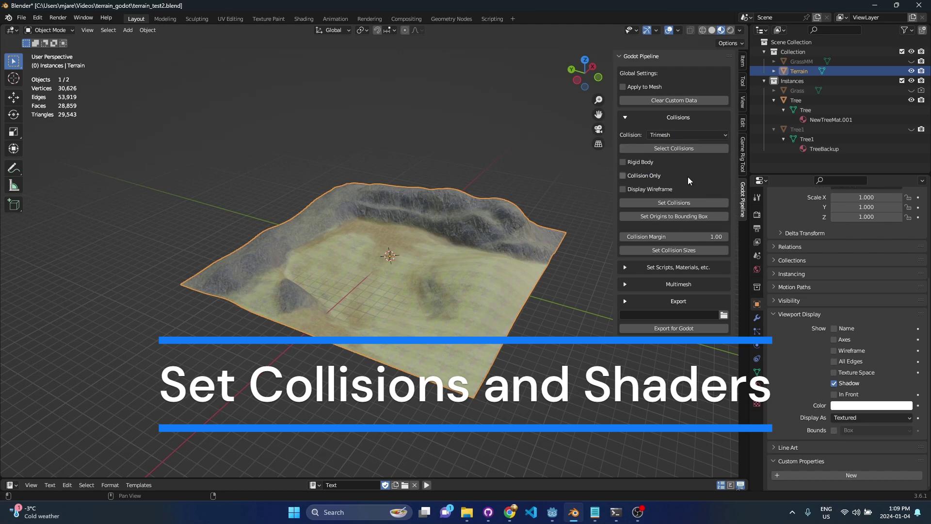
{"action": "left_click", "coordinate": [703, 202]}
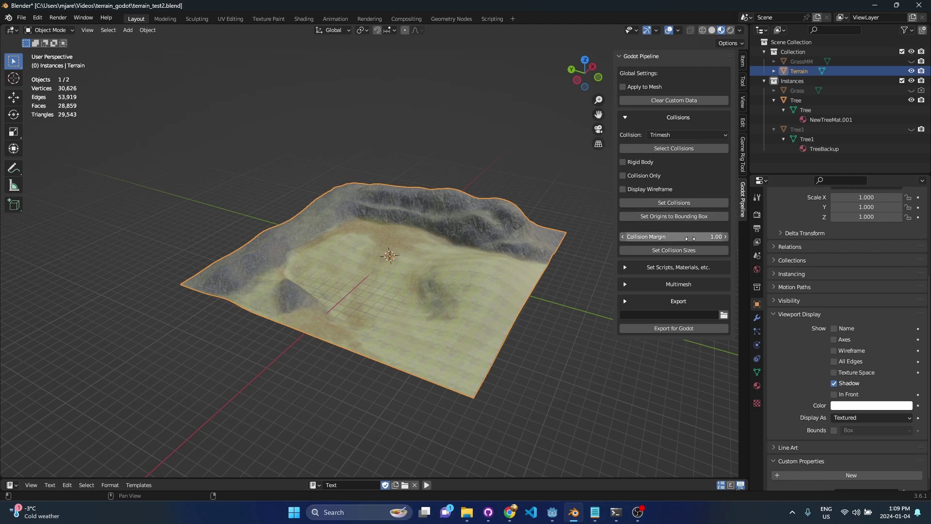
{"action": "mouse_move", "coordinate": [441, 251]}
{"action": "middle_mouse_down"}
{"action": "mouse_move", "coordinate": [471, 254]}
{"action": "mouse_move", "coordinate": [432, 264]}
{"action": "middle_mouse_up"}
{"action": "scroll", "coordinate": [875, 383], "scroll_direction": "down", "scroll_amount": 2}
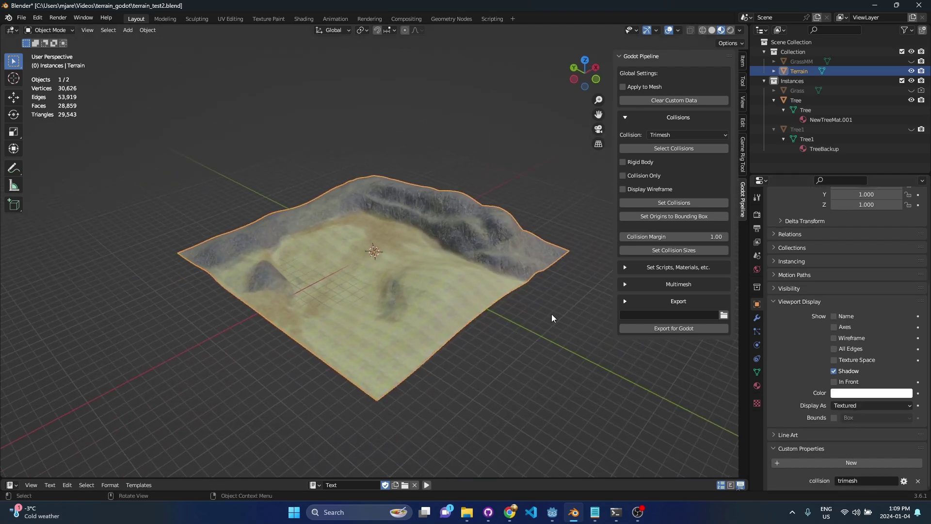
Step: Open the script and material path settings and set the path type to Shader
{"action": "left_click", "coordinate": [667, 270]}
{"action": "left_click", "coordinate": [672, 118]}
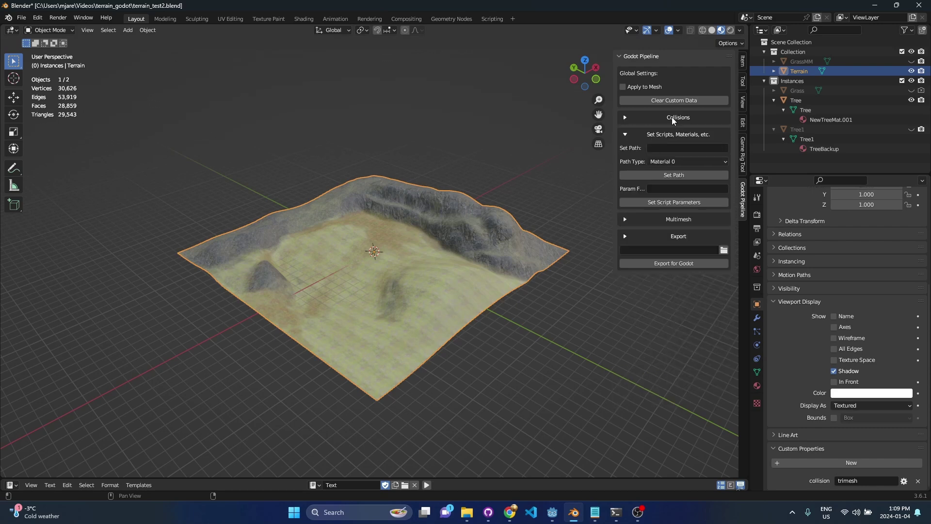
{"action": "scroll", "coordinate": [412, 256], "scroll_direction": "up", "scroll_amount": 5}
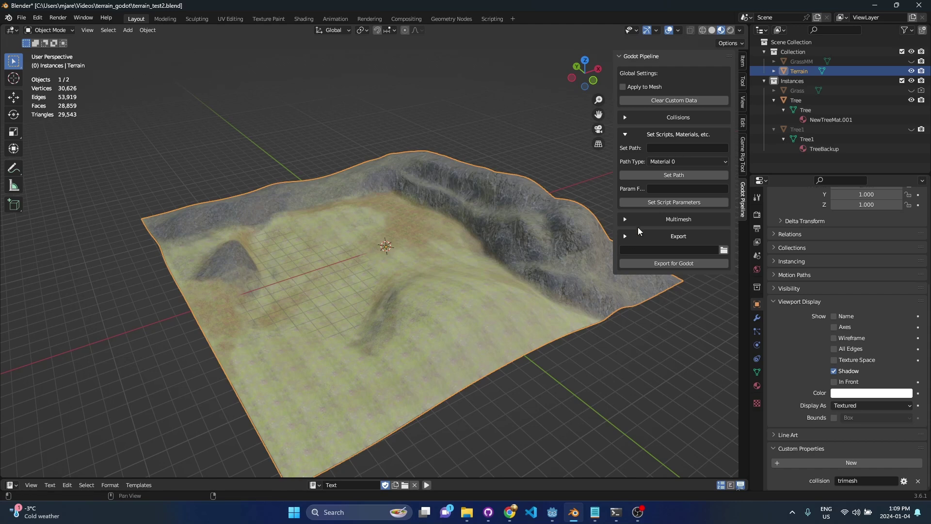
{"action": "left_click", "coordinate": [688, 160]}
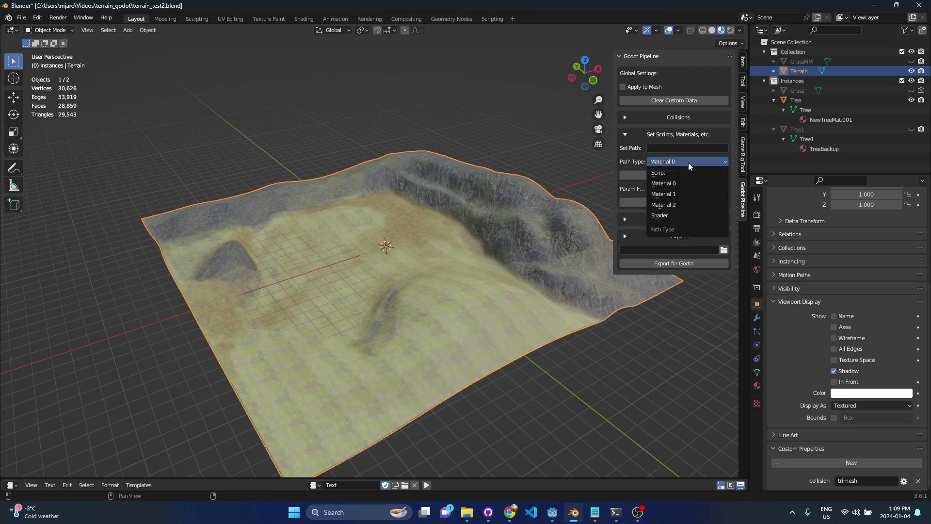
{"action": "left_click", "coordinate": [690, 215]}
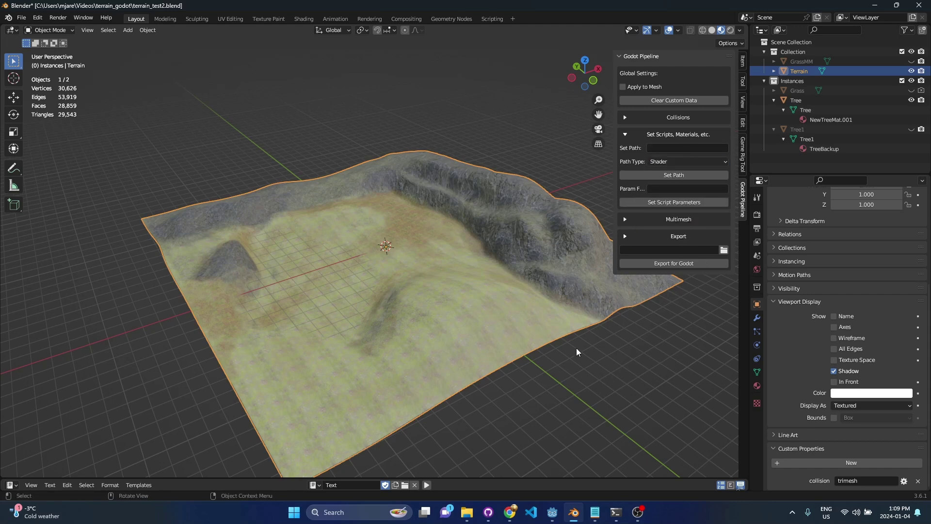
Step: In Godot, copy the path of BlendTextures.gdshader from the FileSystem dock
{"action": "left_click", "coordinate": [552, 512]}
{"action": "scroll", "coordinate": [117, 403], "scroll_direction": "down", "scroll_amount": 1}
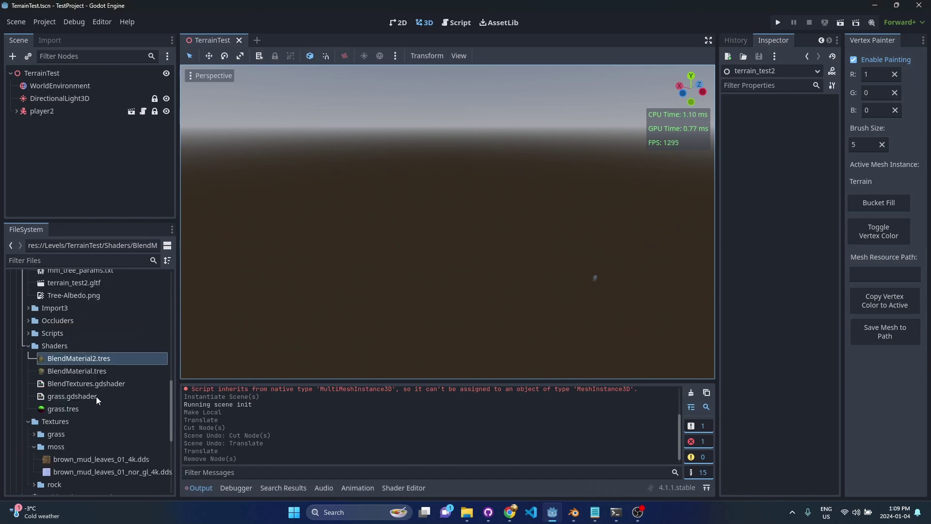
{"action": "left_click", "coordinate": [116, 397]}
{"action": "left_click", "coordinate": [117, 384]}
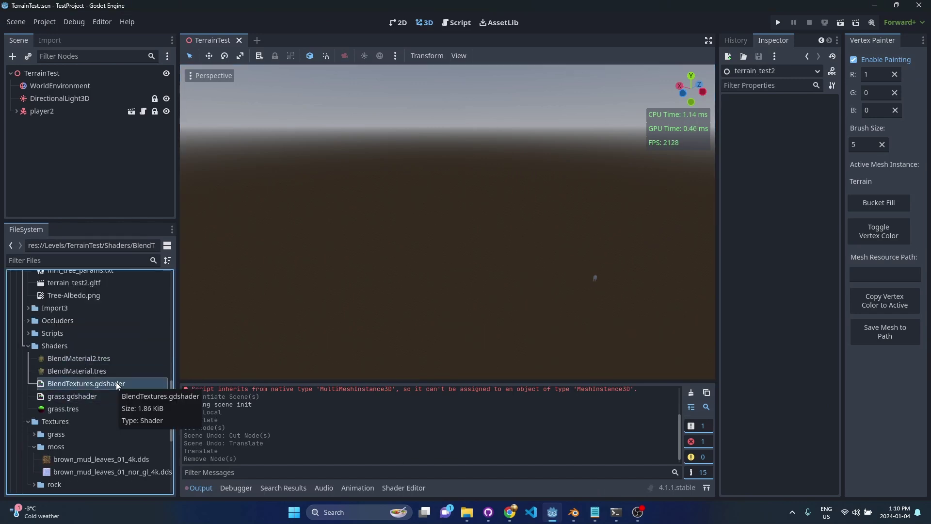
{"action": "right_click", "coordinate": [117, 384]}
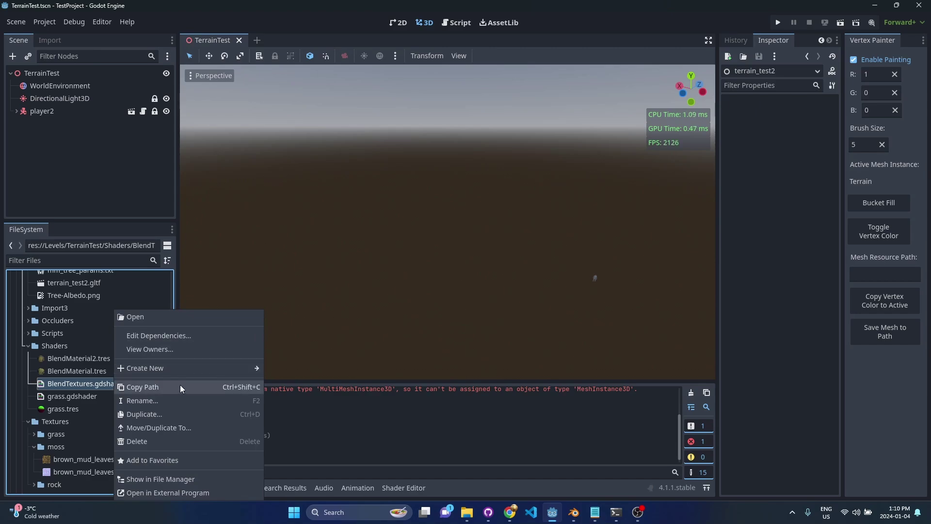
{"action": "left_click", "coordinate": [183, 385]}
{"action": "key", "text": "alt+Tab"}
Step: Paste the BlendTextures.gdshader path into the path field and store it as the terrain's shader property
{"action": "left_click", "coordinate": [688, 189]}
{"action": "key", "text": "ctrl+v"}
{"action": "left_click", "coordinate": [684, 176]}
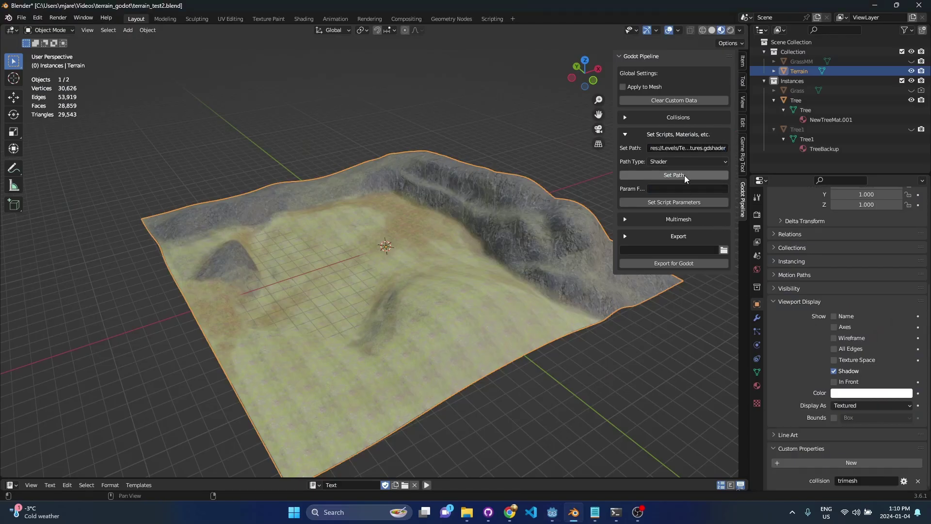
{"action": "scroll", "coordinate": [857, 424], "scroll_direction": "down", "scroll_amount": 1}
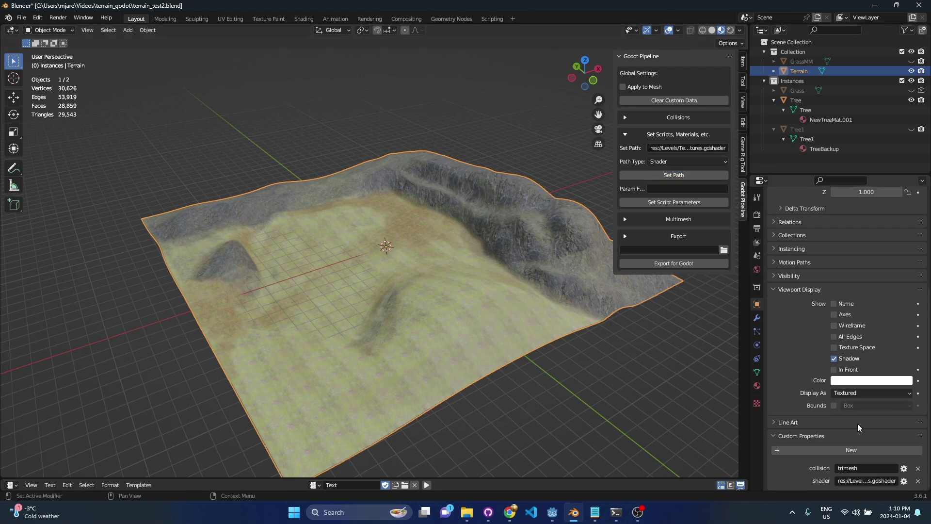
{"action": "left_click", "coordinate": [860, 481]}
Step: Switch the path type to Material 0 and copy the BlendMaterial2.tres path in Godot
{"action": "left_click", "coordinate": [706, 162]}
{"action": "left_click", "coordinate": [705, 183]}
{"action": "key", "text": "alt+Tab"}
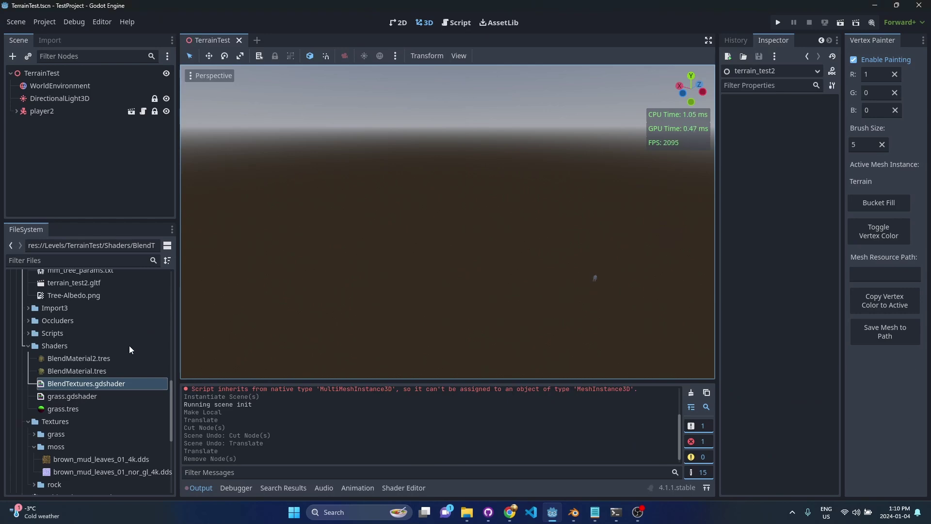
{"action": "right_click", "coordinate": [91, 360]}
{"action": "left_click", "coordinate": [146, 376]}
{"action": "key", "text": "alt+Tab"}
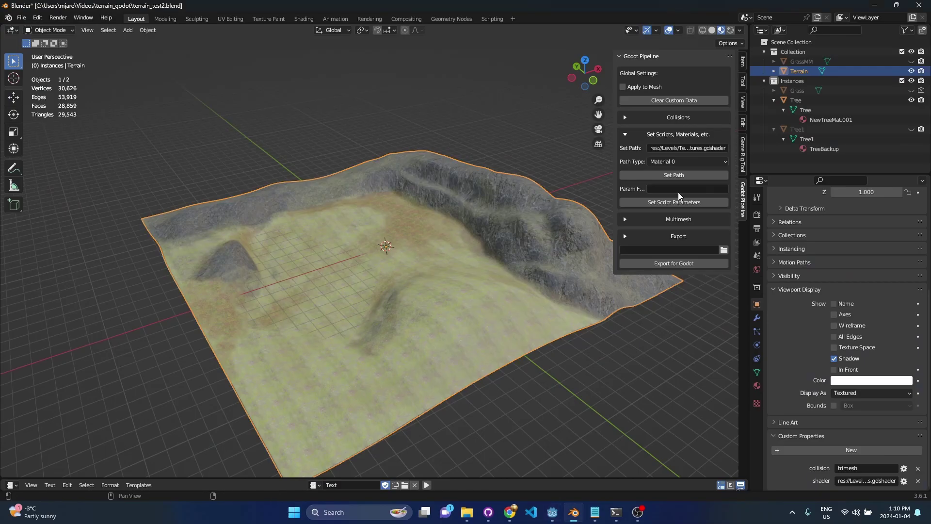
Step: Paste the BlendMaterial2.tres path, store it as material_0, and check the new custom properties
{"action": "left_click", "coordinate": [705, 147]}
{"action": "key", "text": "ctrl+v"}
{"action": "key", "text": "Return"}
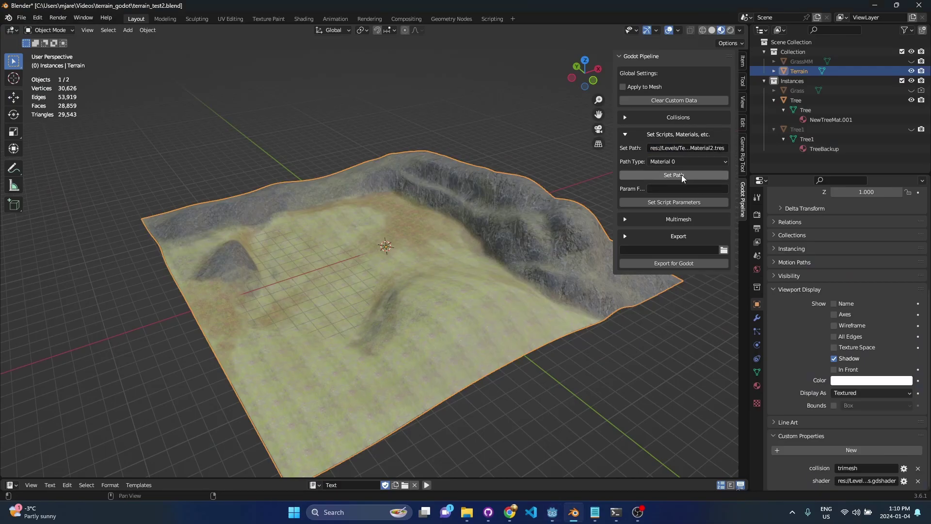
{"action": "left_click", "coordinate": [686, 161]}
{"action": "left_click", "coordinate": [686, 160]}
{"action": "left_click", "coordinate": [685, 174]}
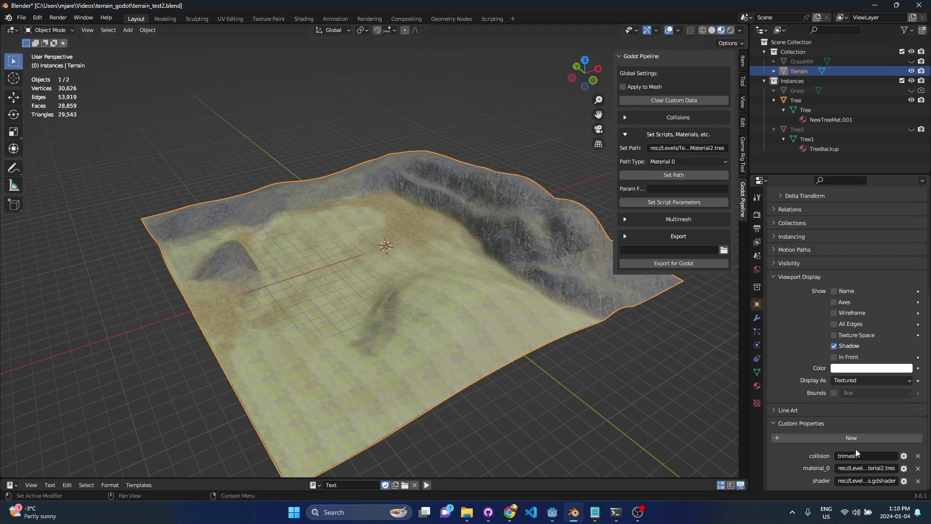
{"action": "left_click", "coordinate": [881, 481]}
{"action": "left_click", "coordinate": [882, 469]}
{"action": "left_click", "coordinate": [880, 469]}
{"action": "left_click", "coordinate": [876, 468]}
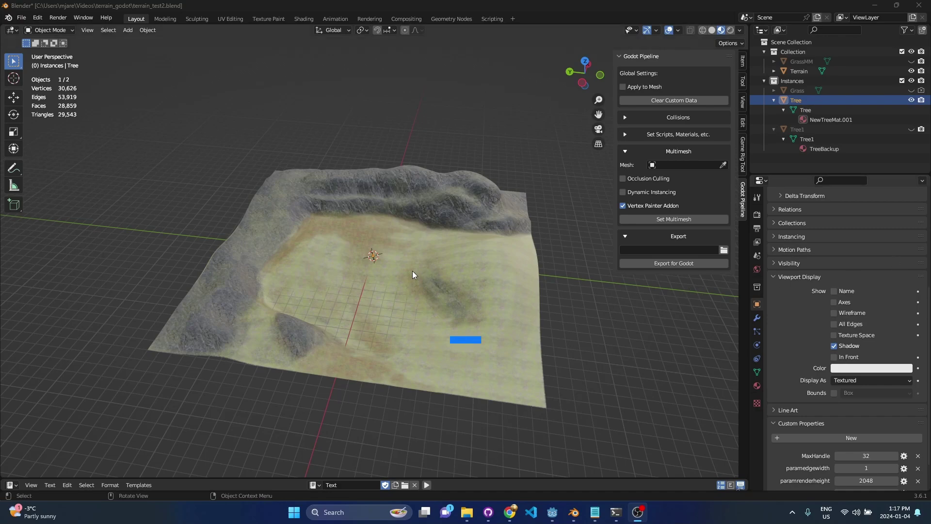
Step: Select the terrain and switch to the top orthographic view
{"action": "scroll", "coordinate": [411, 276], "scroll_direction": "up", "scroll_amount": 15}
{"action": "middle_click_drag", "start_coordinate": [350, 243], "coordinate": [418, 263]}
{"action": "scroll", "coordinate": [398, 311], "scroll_direction": "down", "scroll_amount": 7}
{"action": "scroll", "coordinate": [368, 377], "scroll_direction": "down", "scroll_amount": 10}
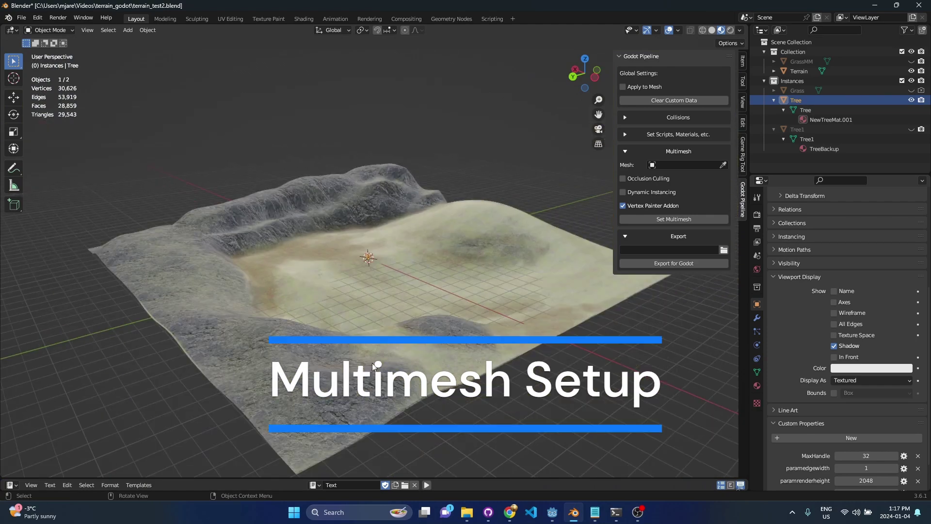
{"action": "middle_click_drag", "start_coordinate": [403, 312], "coordinate": [388, 349]}
{"action": "left_click", "coordinate": [452, 275]}
{"action": "middle_click_drag", "start_coordinate": [465, 273], "coordinate": [427, 349]}
{"action": "key", "text": "KP_7"}
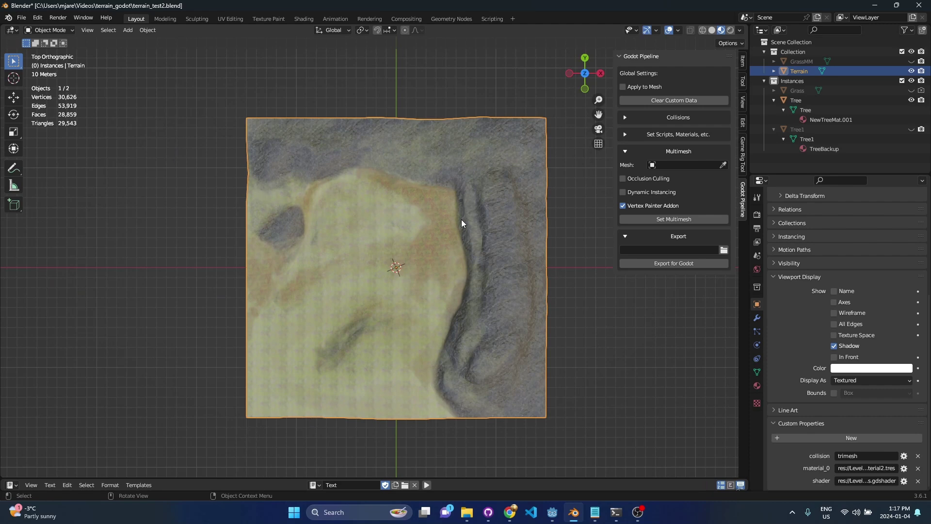
Step: In Edit Mode, duplicate the box-selected flat lower-left faces and separate them into Terrain.001
{"action": "key", "text": "Tab"}
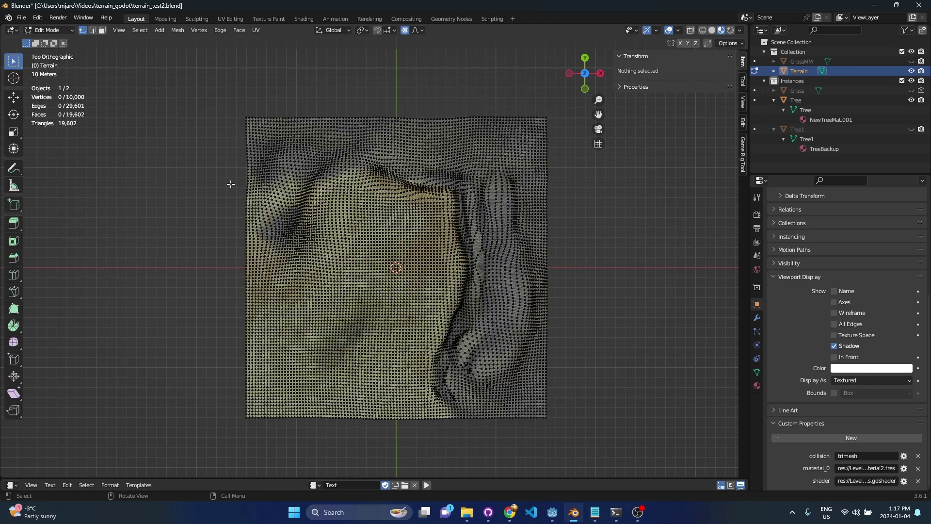
{"action": "left_click_drag", "start_coordinate": [232, 179], "coordinate": [466, 435]}
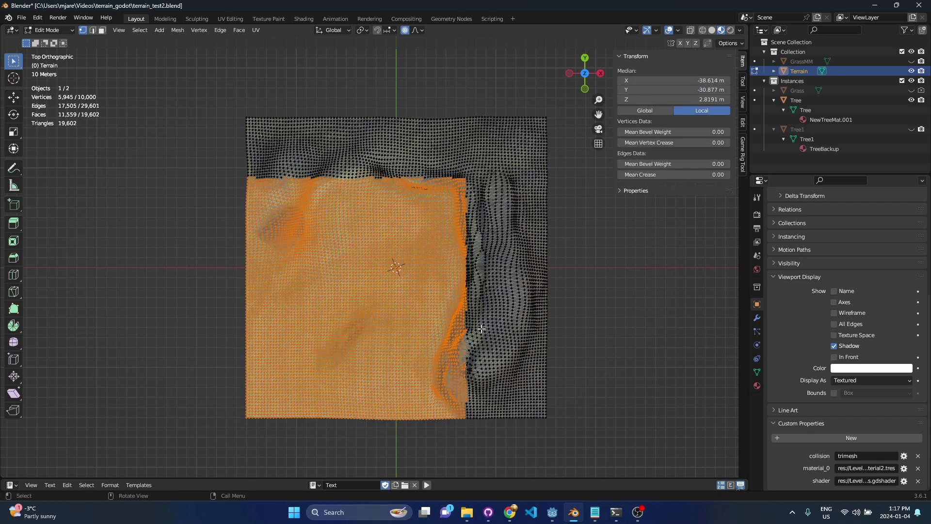
{"action": "key", "text": "shift+d"}
{"action": "key", "text": "Escape"}
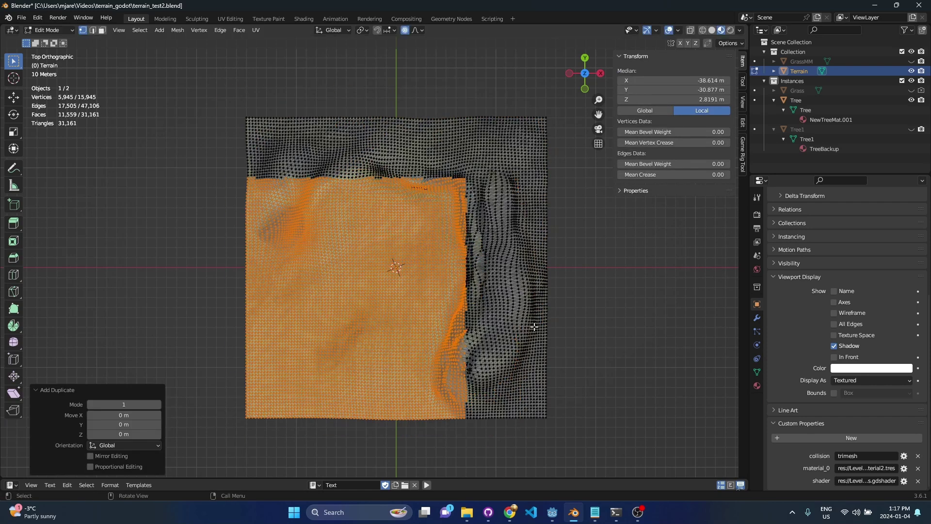
{"action": "key", "text": "p"}
{"action": "left_click", "coordinate": [534, 327]}
{"action": "key", "text": "Tab"}
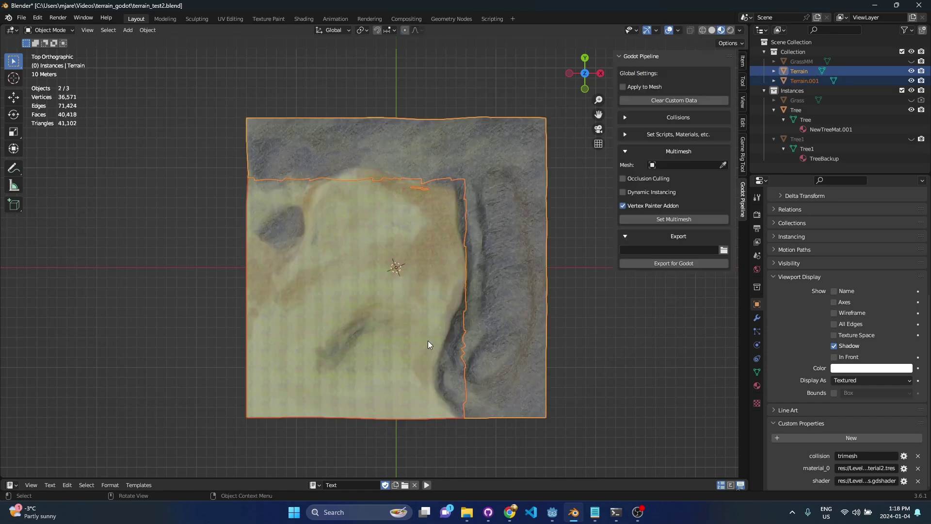
Step: Select only Terrain.001 and run Clear Custom Data in the Godot Pipeline panel
{"action": "left_click", "coordinate": [415, 341]}
{"action": "middle_click_drag", "start_coordinate": [369, 330], "coordinate": [426, 358]}
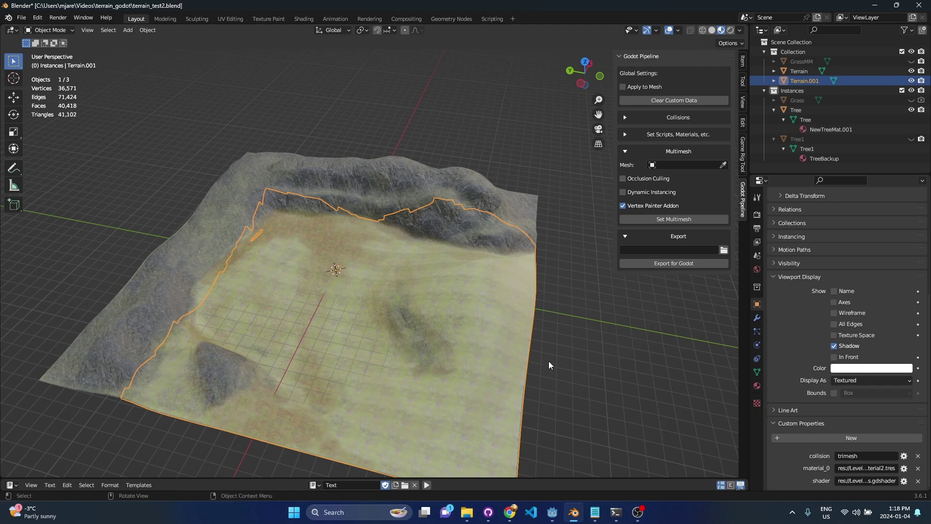
{"action": "middle_click_drag", "start_coordinate": [516, 327], "coordinate": [430, 321], "text": "shift"}
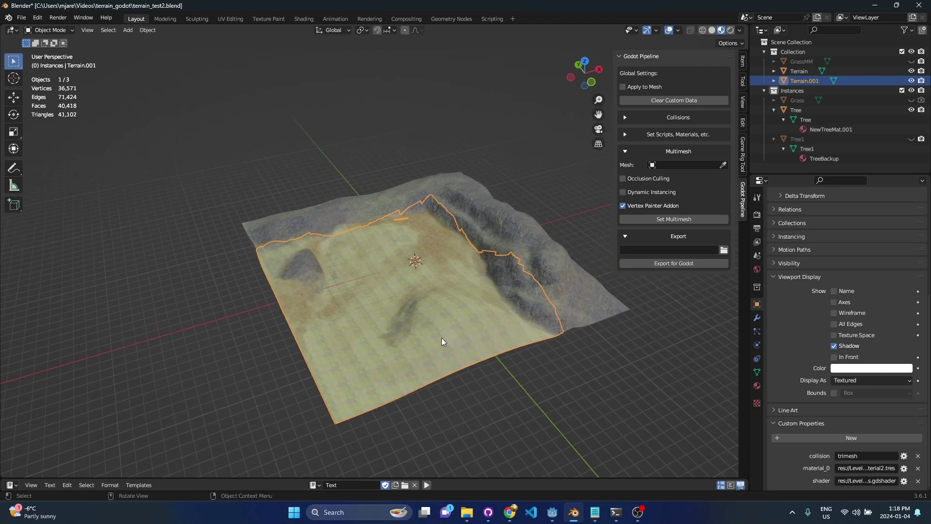
{"action": "scroll", "coordinate": [441, 338], "scroll_direction": "up", "scroll_amount": 2}
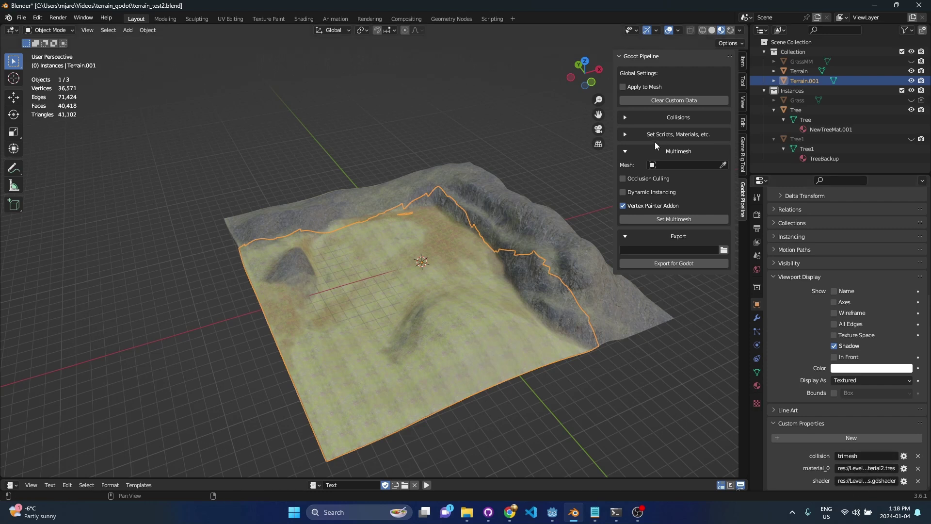
{"action": "left_click", "coordinate": [679, 100]}
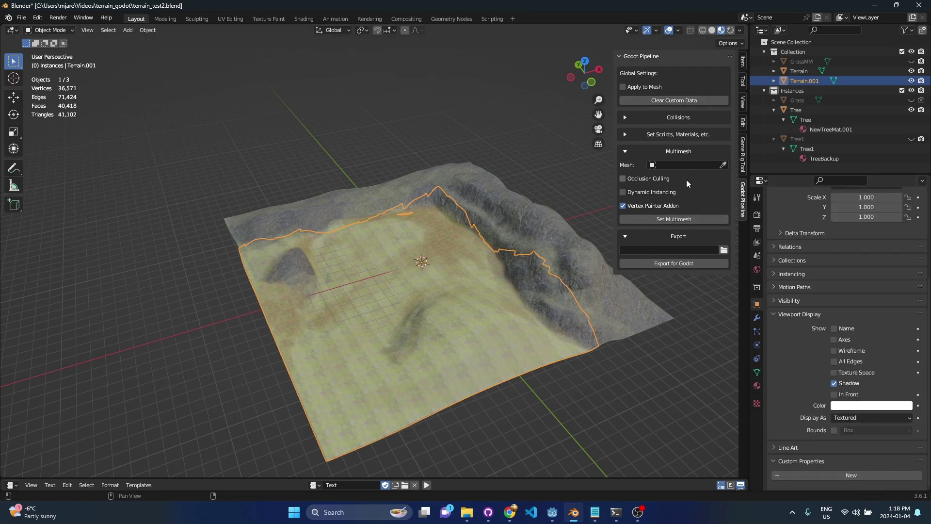
Step: Pick Tree as the multimesh mesh and make Terrain.001 a vertex-painter multimesh area
{"action": "left_click", "coordinate": [724, 165]}
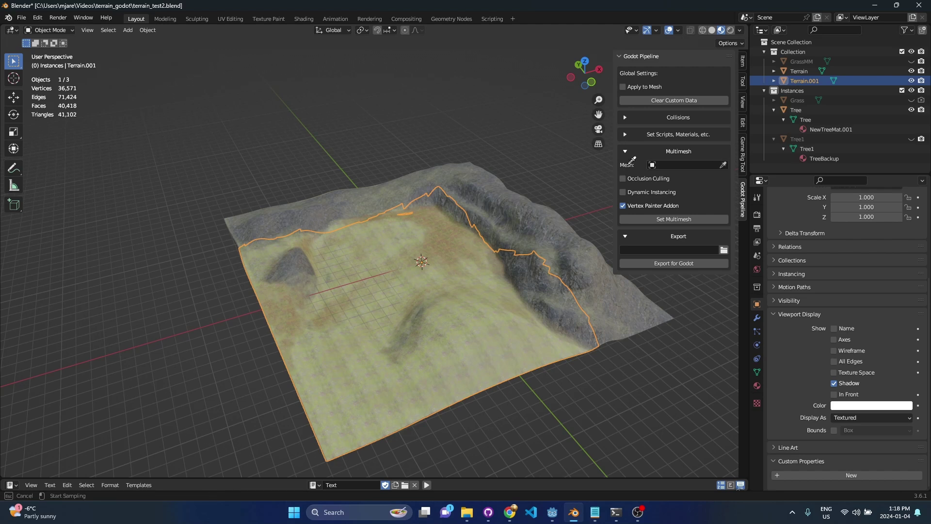
{"action": "left_click", "coordinate": [793, 109]}
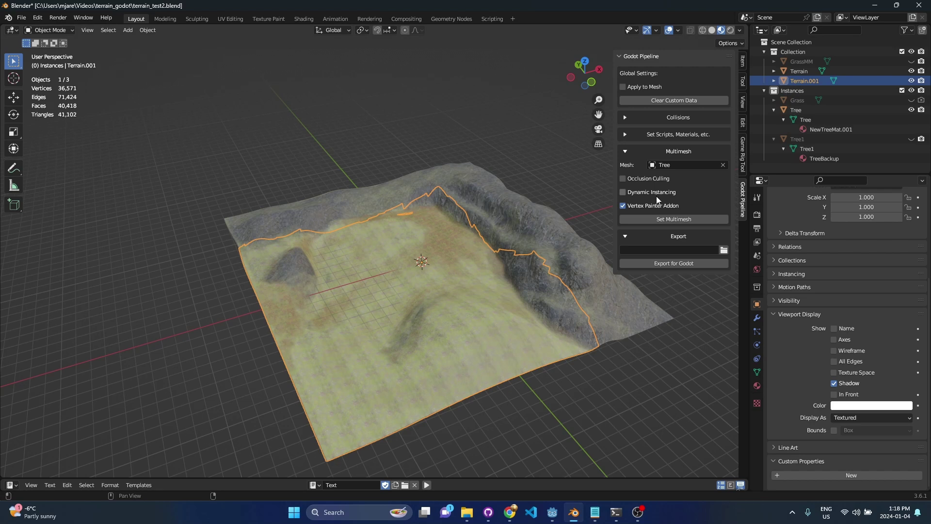
{"action": "left_click", "coordinate": [681, 219]}
Step: Reselect Terrain.001 to check its new multimesh properties and orbit around the terrain
{"action": "scroll", "coordinate": [854, 405], "scroll_direction": "down", "scroll_amount": 2}
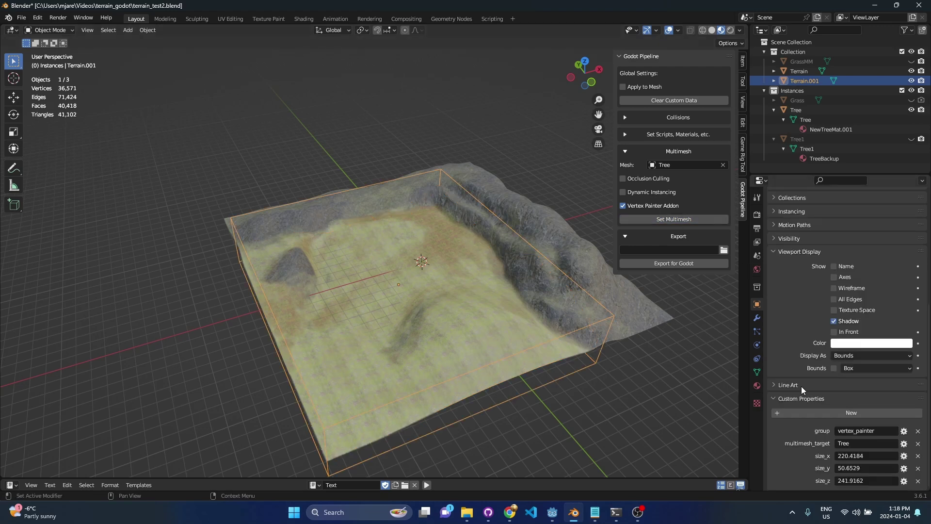
{"action": "left_click", "coordinate": [467, 384]}
{"action": "left_click", "coordinate": [467, 381]}
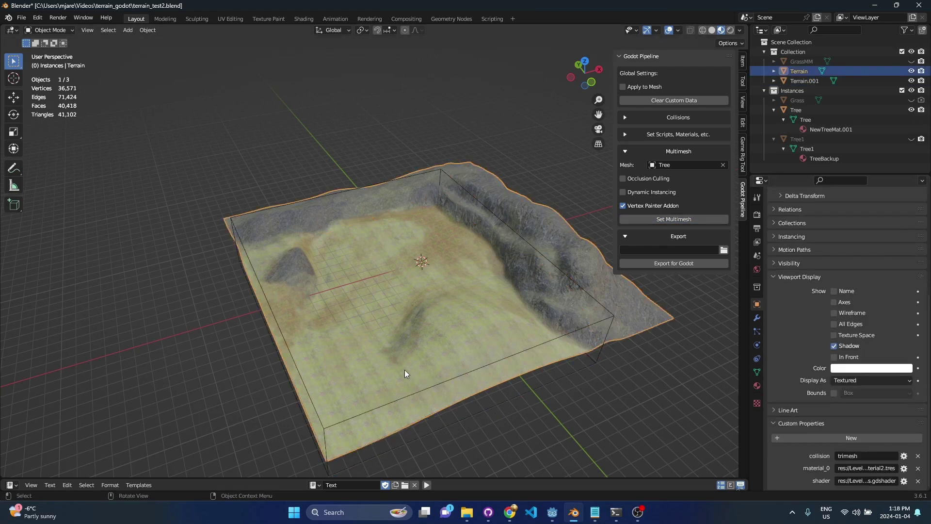
{"action": "middle_click_drag", "start_coordinate": [415, 393], "coordinate": [431, 323]}
{"action": "scroll", "coordinate": [895, 385], "scroll_direction": "down", "scroll_amount": 2}
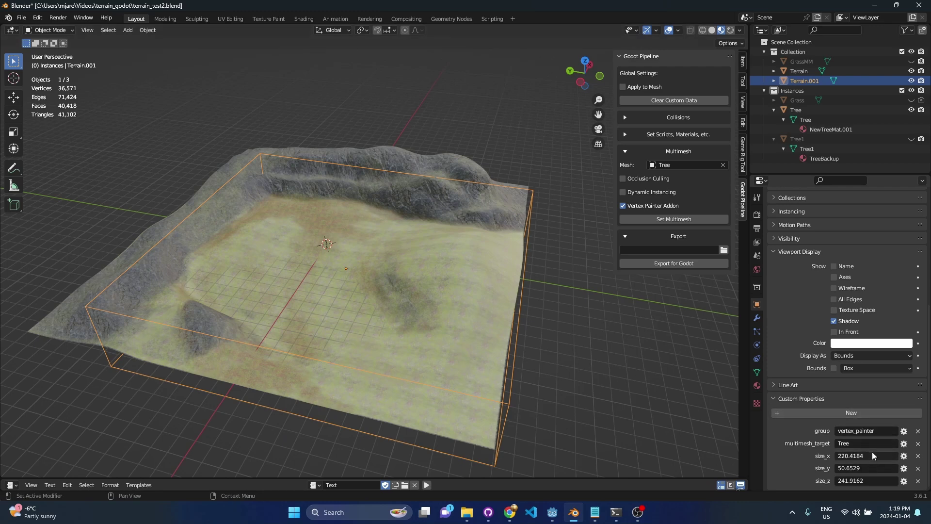
{"action": "scroll", "coordinate": [444, 319], "scroll_direction": "up", "scroll_amount": 4}
{"action": "scroll", "coordinate": [451, 318], "scroll_direction": "down", "scroll_amount": 2}
{"action": "middle_click_drag", "start_coordinate": [465, 316], "coordinate": [543, 336]}
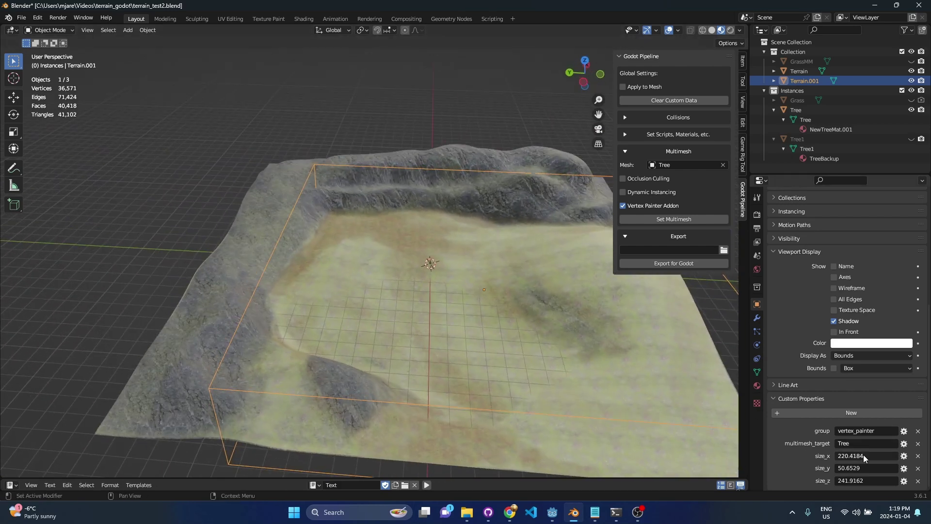
{"action": "scroll", "coordinate": [601, 377], "scroll_direction": "down", "scroll_amount": 5}
{"action": "middle_click_drag", "start_coordinate": [593, 333], "coordinate": [451, 322]}
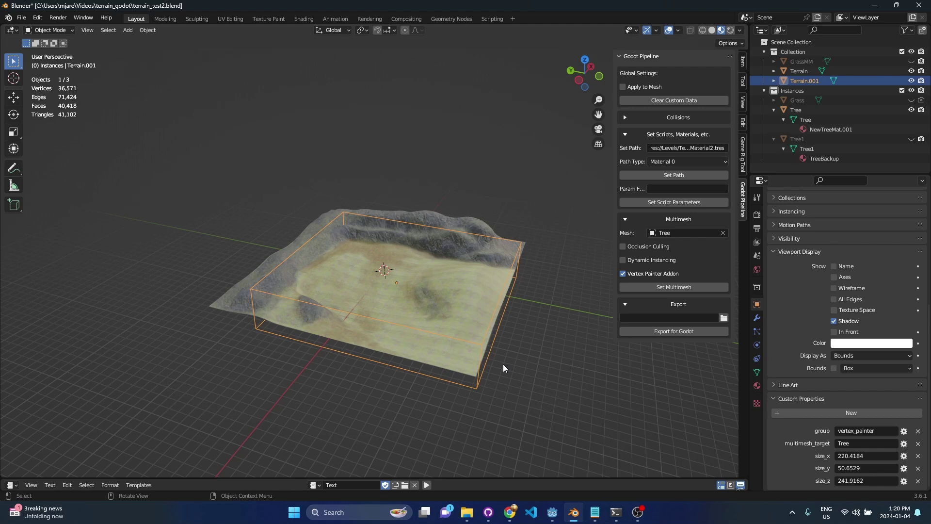
Step: Copy the multimesh_paint.gd file path from Godot's FileSystem
{"action": "key", "text": "alt+Tab"}
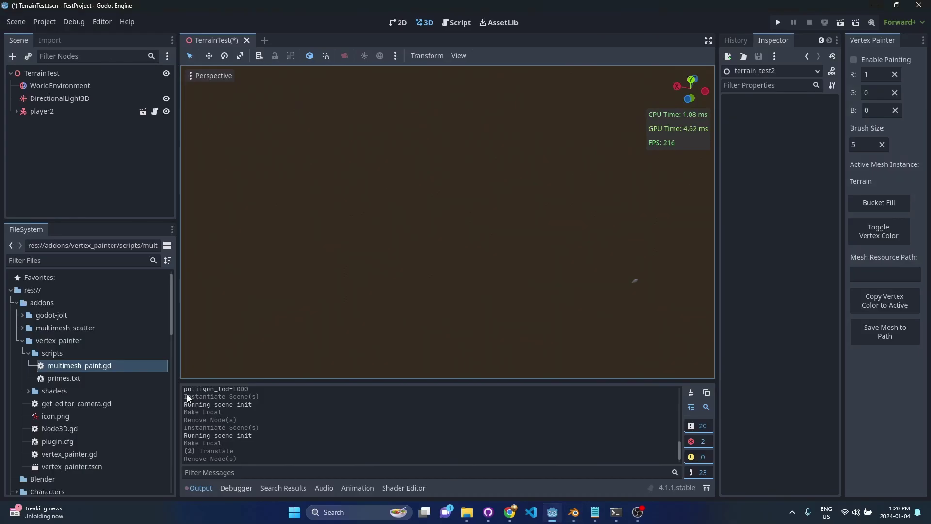
{"action": "right_click", "coordinate": [85, 365]}
{"action": "left_click", "coordinate": [164, 389]}
{"action": "key", "text": "alt+Tab"}
Step: Store multimesh_paint.gd as a Script-type path on Terrain.001 and delete the material_0 property
{"action": "double_click", "coordinate": [688, 148]}
{"action": "key", "text": "ctrl+v"}
{"action": "key", "text": "Return"}
{"action": "left_click", "coordinate": [688, 175]}
{"action": "left_click", "coordinate": [698, 161]}
{"action": "left_click", "coordinate": [693, 173]}
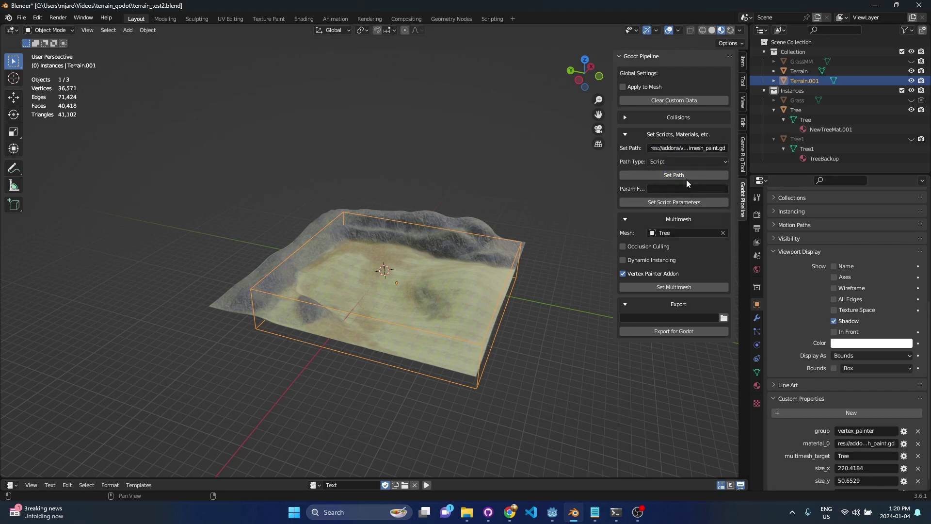
{"action": "left_click", "coordinate": [686, 176]}
{"action": "scroll", "coordinate": [870, 457], "scroll_direction": "down", "scroll_amount": 2}
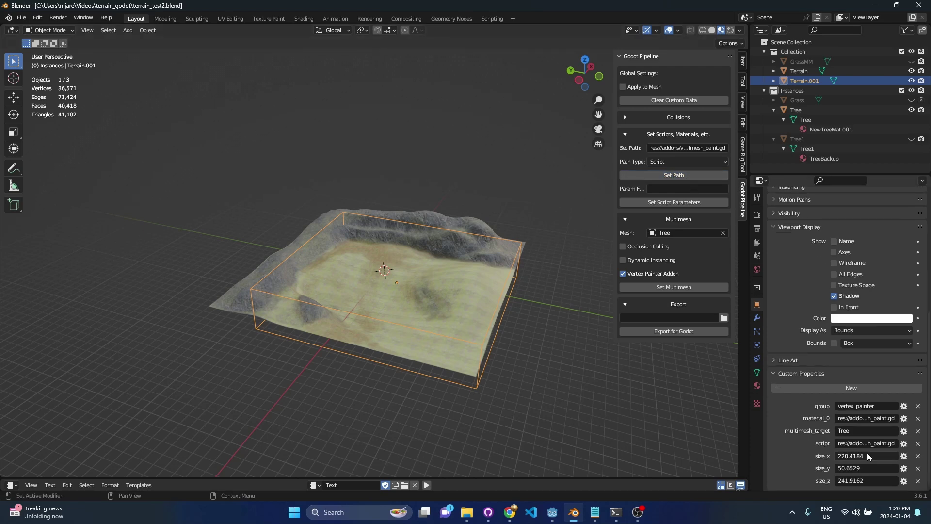
{"action": "left_click", "coordinate": [918, 418]}
Step: Open mm_tree_paint_params.txt and review its spacing, custom_normal and scale_uniformity settings
{"action": "key", "text": "alt+Tab"}
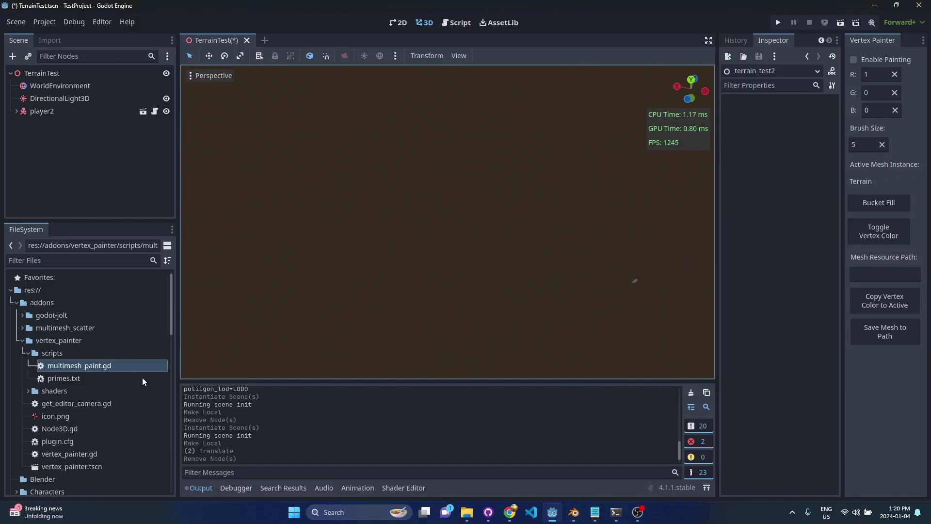
{"action": "scroll", "coordinate": [142, 382], "scroll_direction": "down", "scroll_amount": 10}
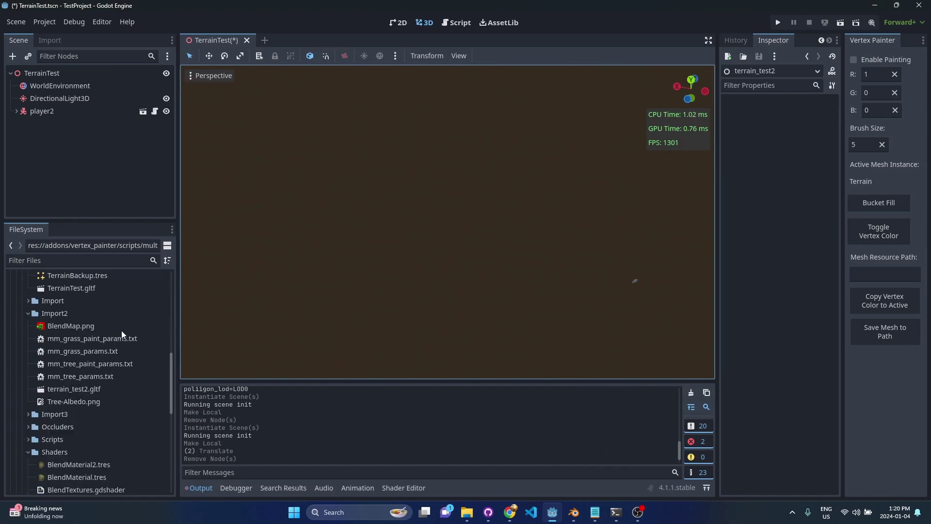
{"action": "double_click", "coordinate": [108, 364]}
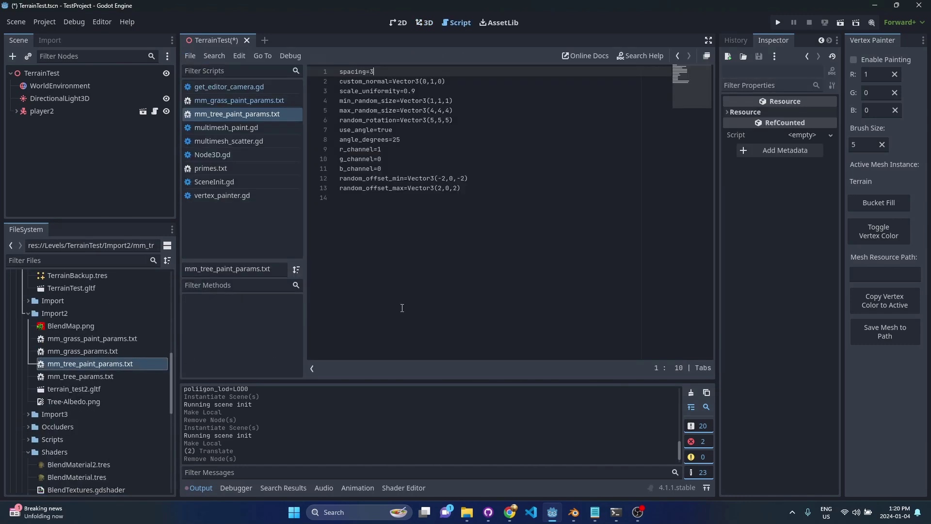
{"action": "left_click", "coordinate": [438, 250]}
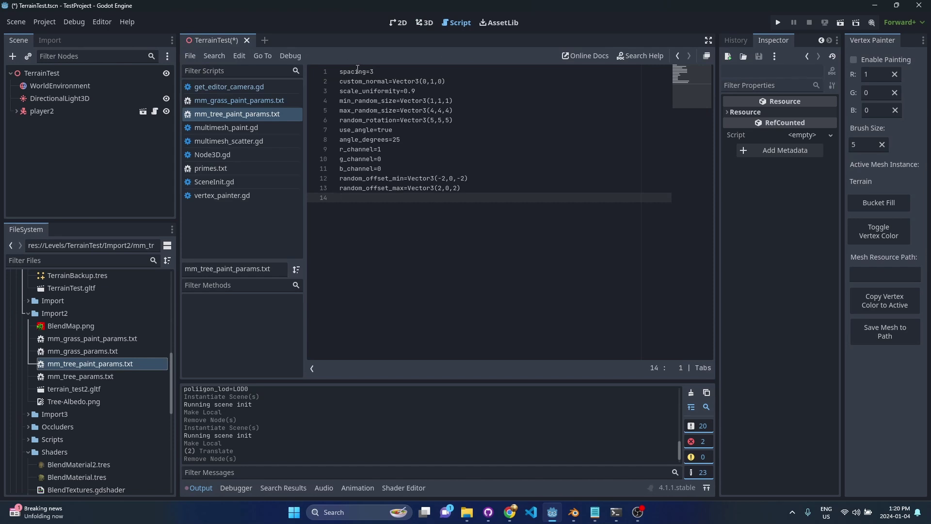
{"action": "double_click", "coordinate": [356, 72]}
{"action": "double_click", "coordinate": [364, 81]}
{"action": "double_click", "coordinate": [374, 91]}
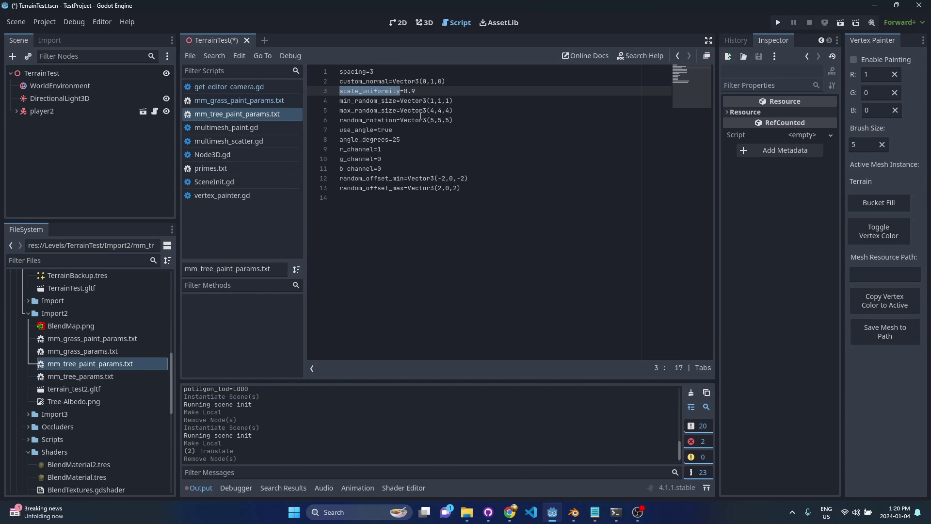
{"action": "left_click_drag", "start_coordinate": [490, 262], "coordinate": [455, 81]}
{"action": "left_click", "coordinate": [477, 214]}
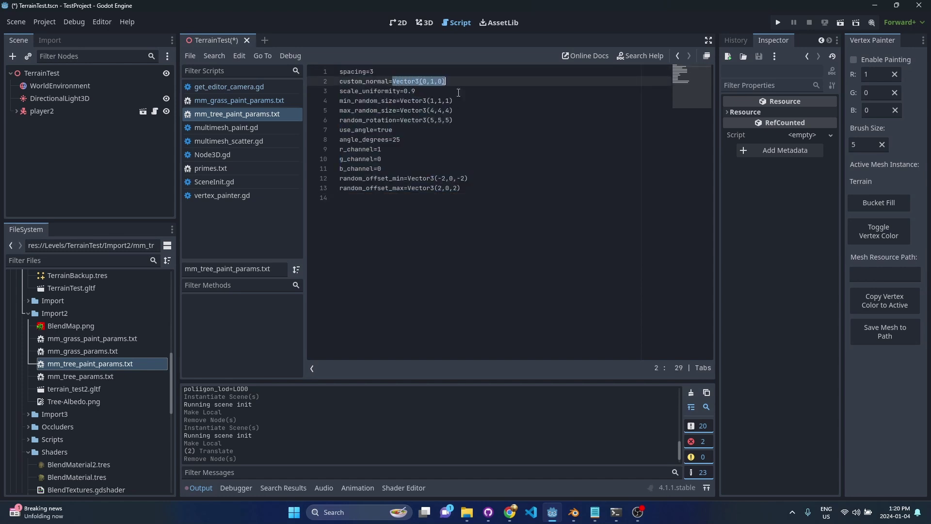
{"action": "left_click", "coordinate": [484, 206]}
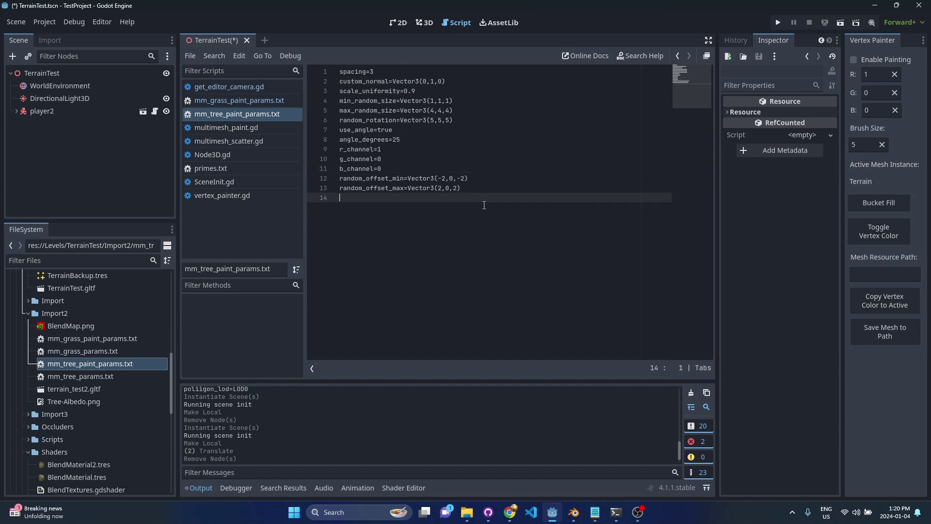
Step: Copy the params file path into Blender's Param File field and set script parameters
{"action": "right_click", "coordinate": [116, 368]}
{"action": "left_click", "coordinate": [201, 386]}
{"action": "key", "text": "alt+Tab"}
{"action": "left_click", "coordinate": [687, 187]}
{"action": "key", "text": "ctrl+v"}
{"action": "key", "text": "Return"}
{"action": "left_click", "coordinate": [683, 203]}
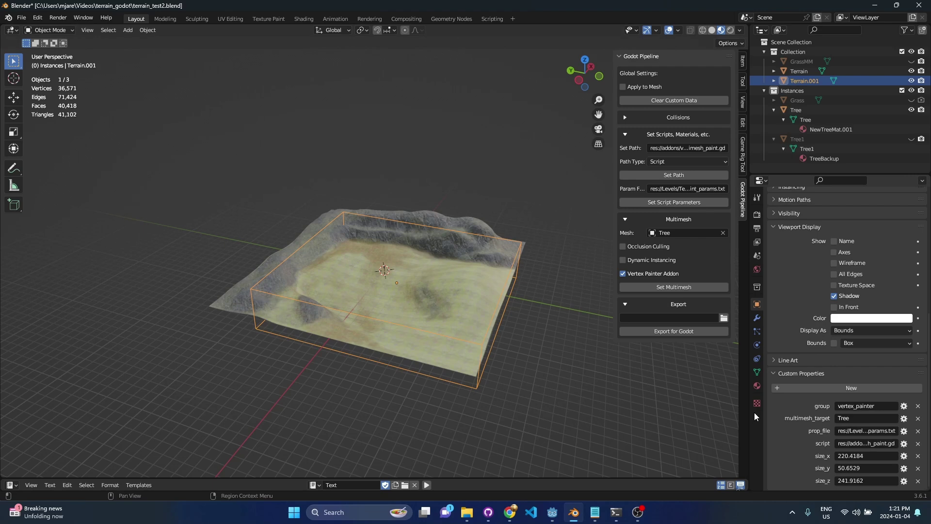
Step: Point the export path to Import2/terrain_test2.gltf and export the terrain for Godot
{"action": "left_click", "coordinate": [693, 317]}
{"action": "left_click", "coordinate": [724, 317]}
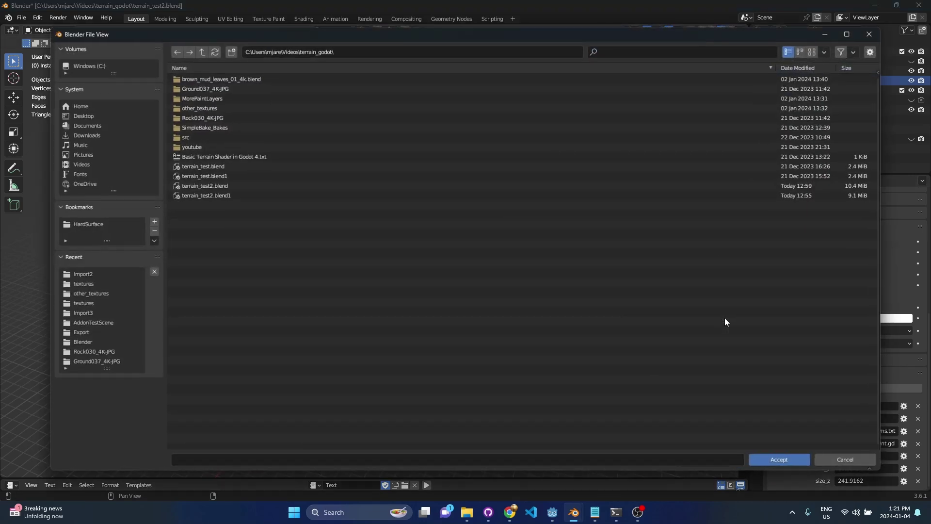
{"action": "left_click", "coordinate": [114, 275]}
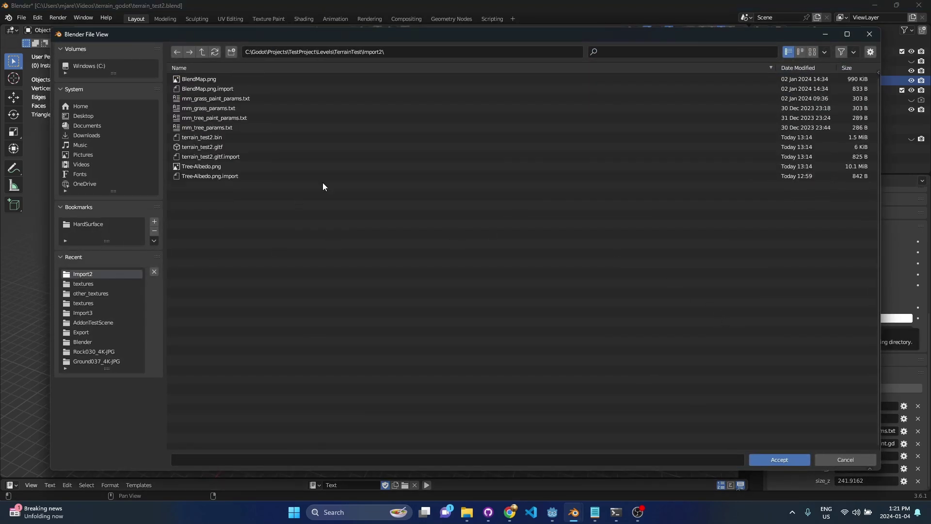
{"action": "double_click", "coordinate": [310, 147]}
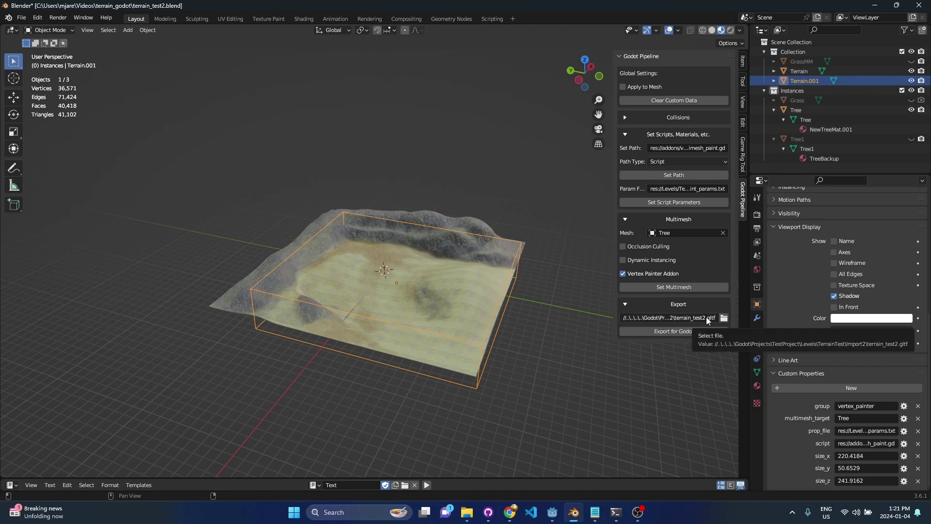
{"action": "left_click", "coordinate": [688, 333]}
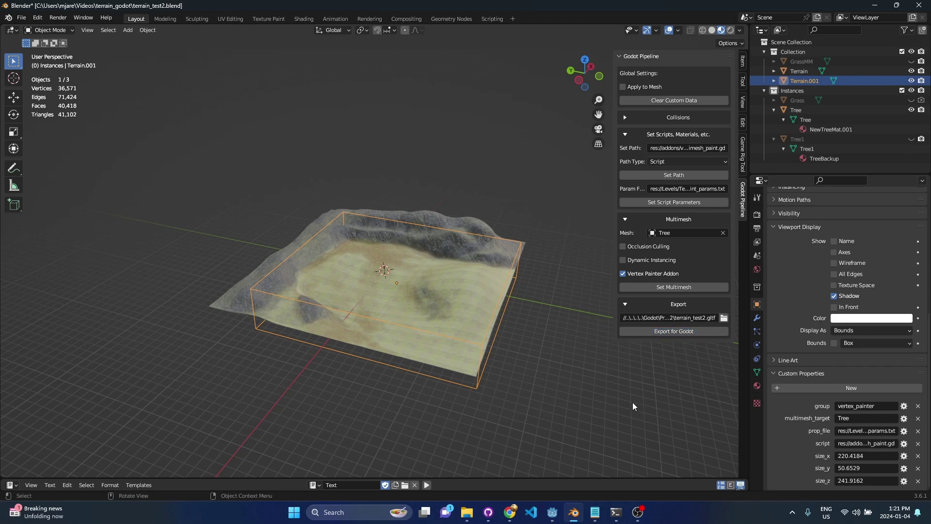
Step: Drag terrain_test2.gltf into the TerrainTest scene in Godot's 3D view
{"action": "left_click", "coordinate": [553, 512]}
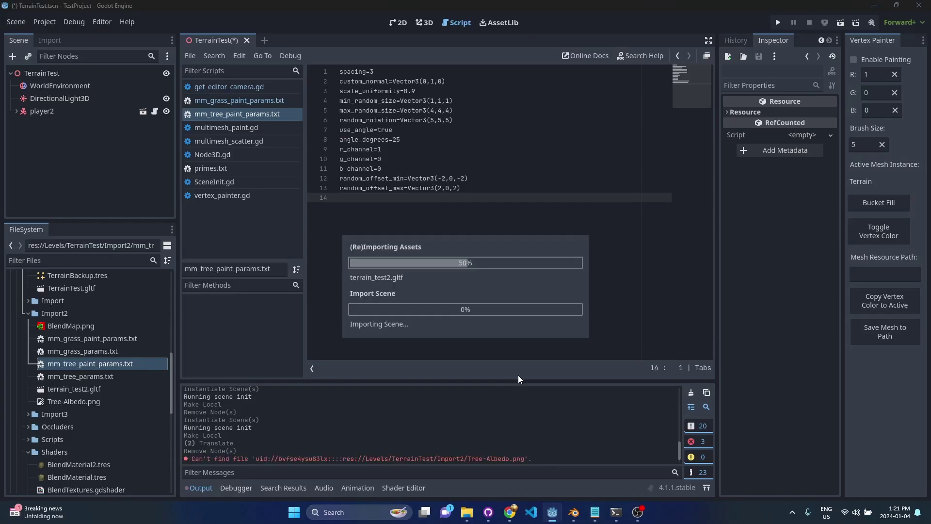
{"action": "left_click", "coordinate": [424, 22]}
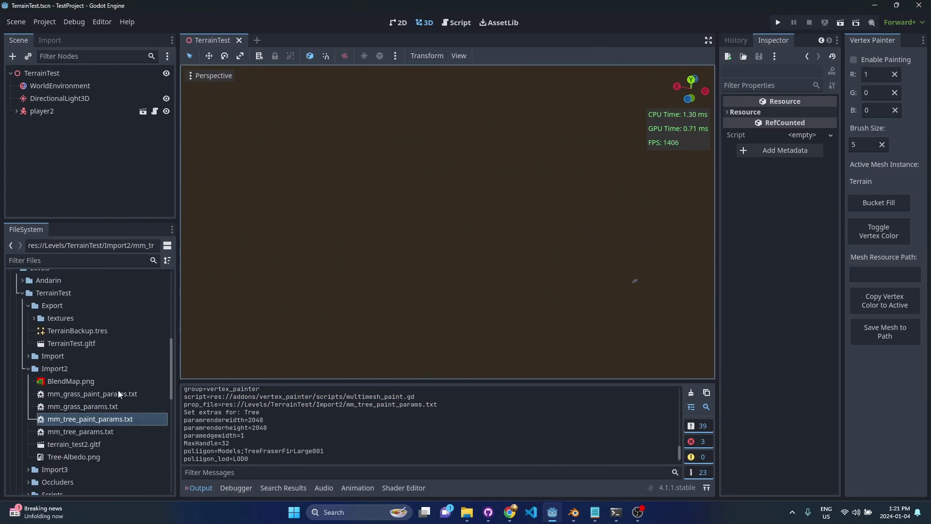
{"action": "scroll", "coordinate": [97, 368], "scroll_direction": "down", "scroll_amount": 1}
{"action": "left_click", "coordinate": [94, 364]}
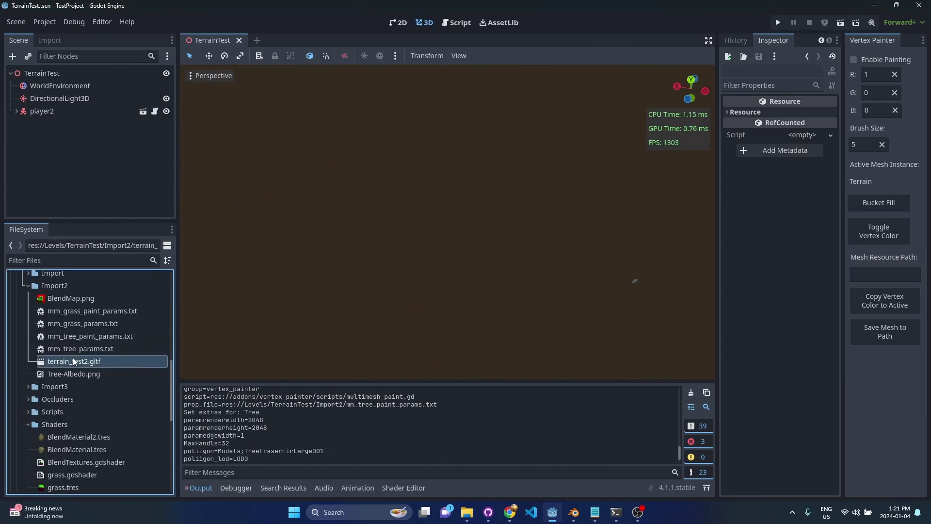
{"action": "left_click_drag", "start_coordinate": [75, 363], "coordinate": [54, 72]}
Step: Make the terrain_test2 instance local and orbit to view the terrain
{"action": "right_click", "coordinate": [70, 125]}
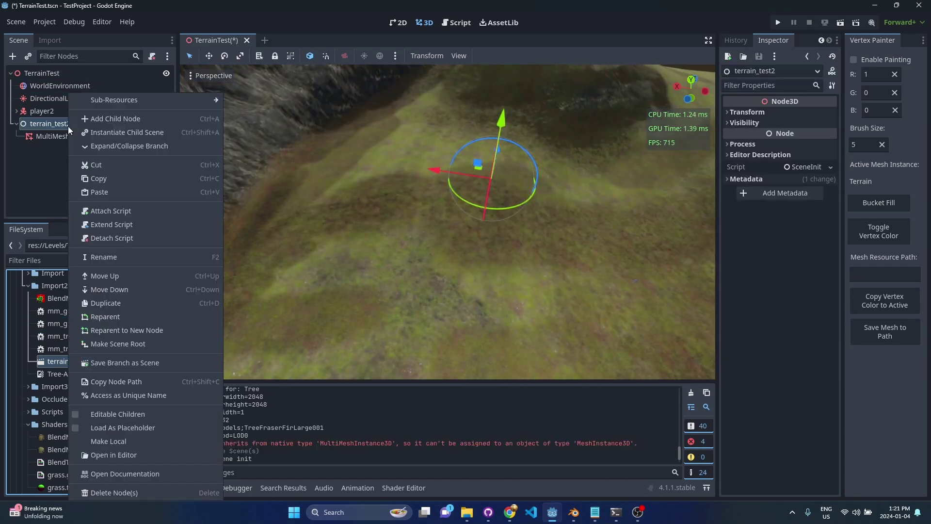
{"action": "left_click", "coordinate": [160, 441]}
{"action": "key", "text": "s"}
{"action": "right_click_drag", "start_coordinate": [474, 238], "coordinate": [556, 237]}
{"action": "middle_click_drag", "start_coordinate": [420, 245], "coordinate": [473, 237]}
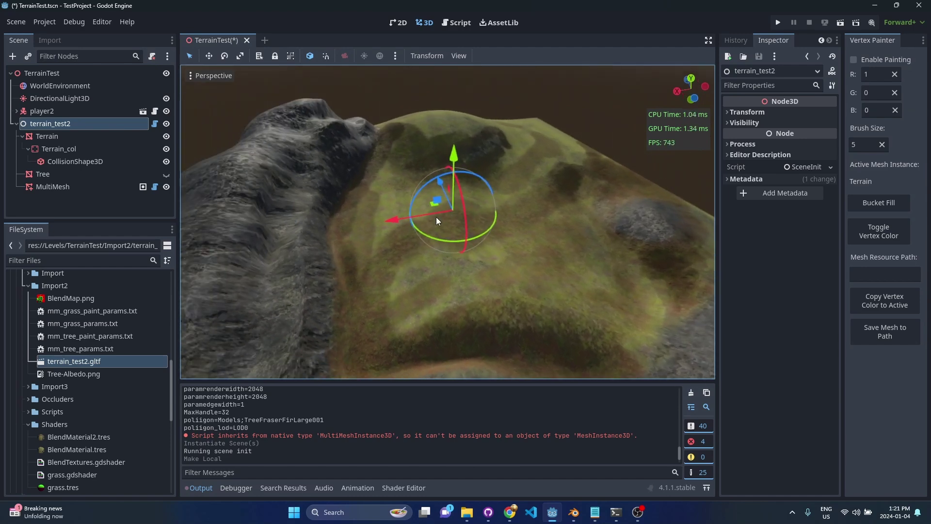
{"action": "right_click_drag", "start_coordinate": [436, 242], "coordinate": [420, 232]}
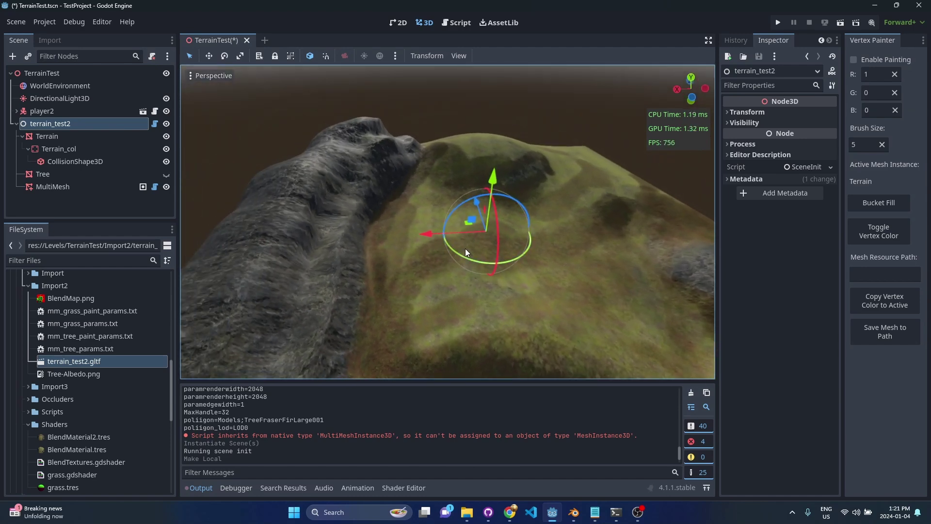
Step: Save the scene with Ctrl+S and reload the saved scene
{"action": "key", "text": "ctrl+s"}
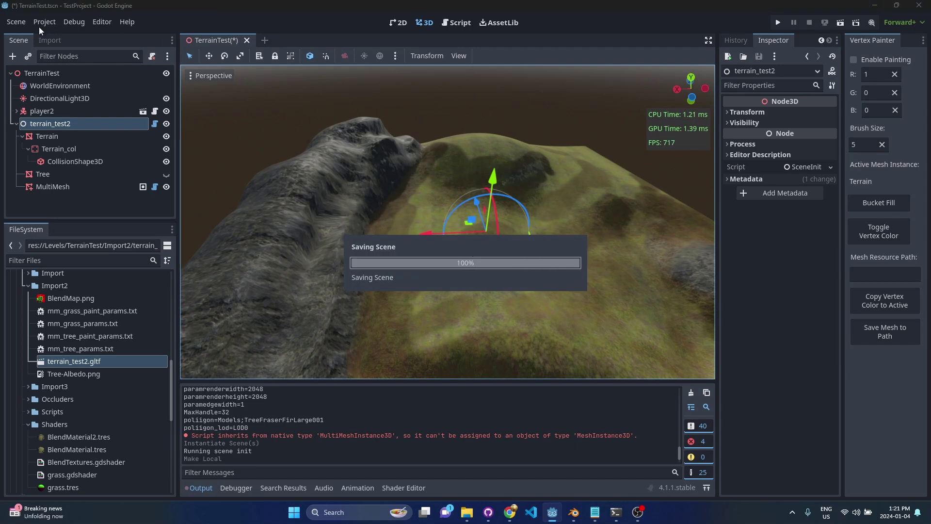
{"action": "left_click", "coordinate": [11, 24]}
{"action": "left_click", "coordinate": [81, 253]}
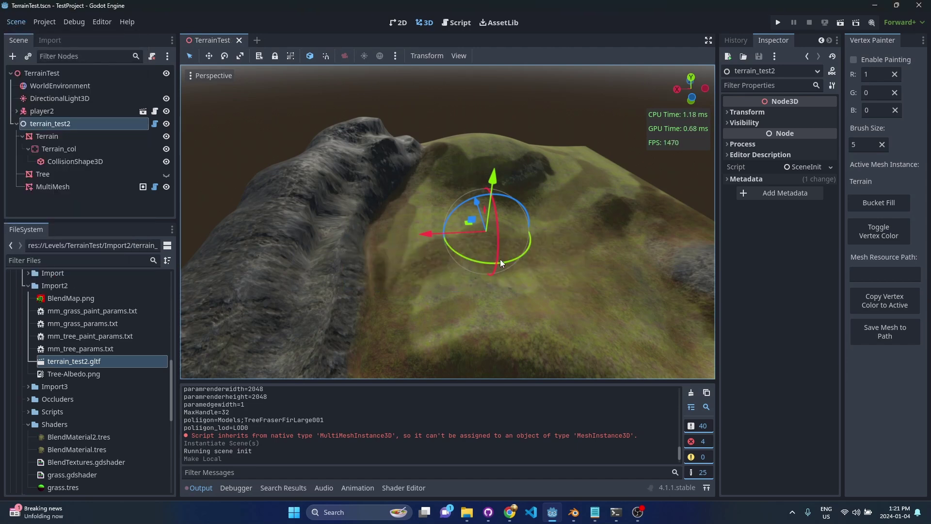
{"action": "right_click_drag", "start_coordinate": [538, 272], "coordinate": [577, 283]}
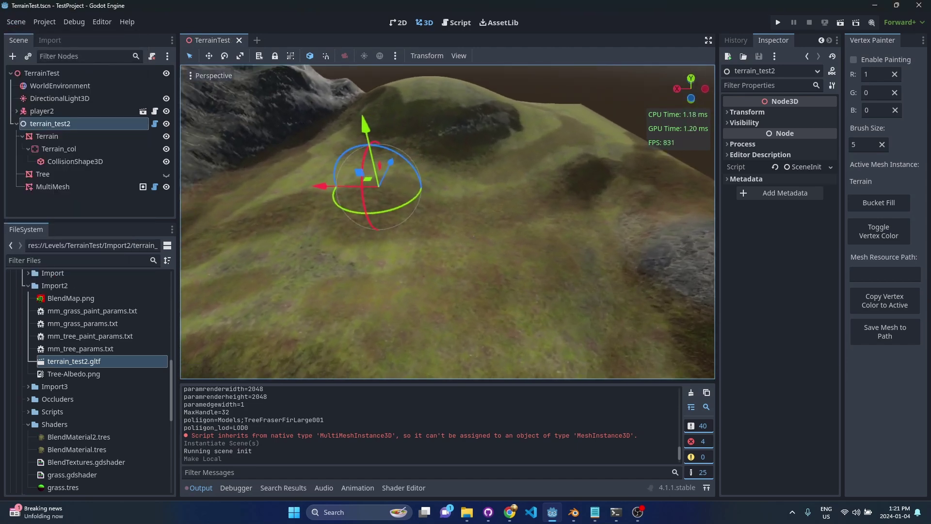
Step: Select the Terrain node and display its vertex colours
{"action": "key", "text": "d"}
{"action": "right_click_drag", "start_coordinate": [537, 272], "coordinate": [369, 272]}
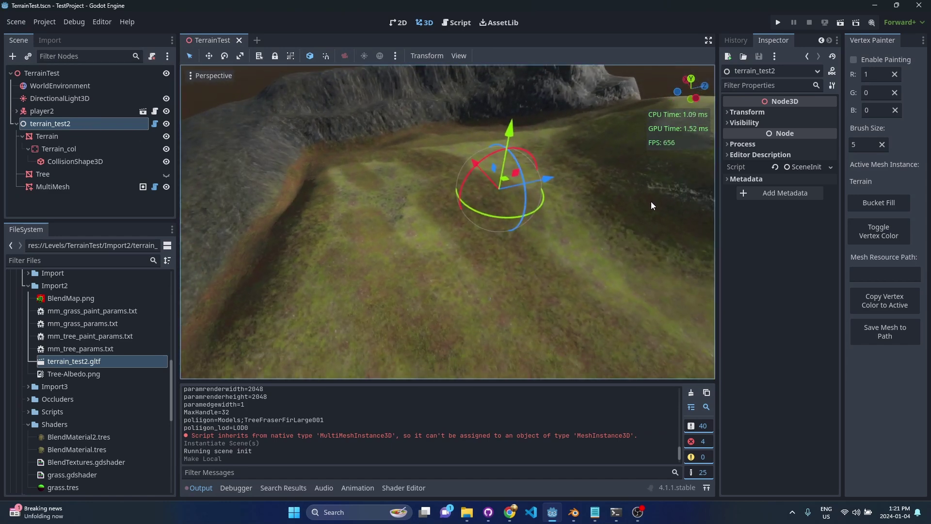
{"action": "left_click", "coordinate": [887, 230]}
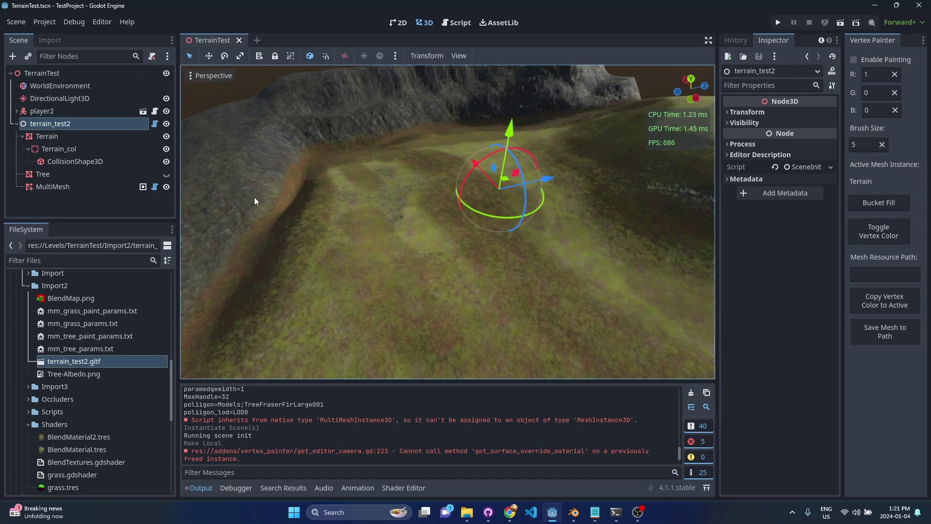
{"action": "left_click", "coordinate": [47, 135]}
{"action": "left_click", "coordinate": [879, 231]}
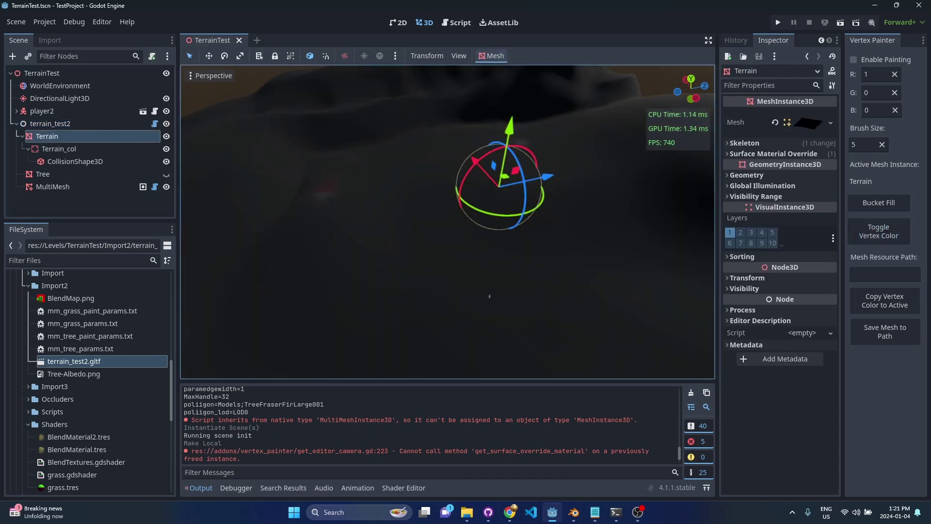
{"action": "right_click_drag", "start_coordinate": [662, 233], "coordinate": [692, 223]}
Step: Enable painting, paint red over the slope to spawn trees, then show textures again
{"action": "left_click", "coordinate": [854, 60]}
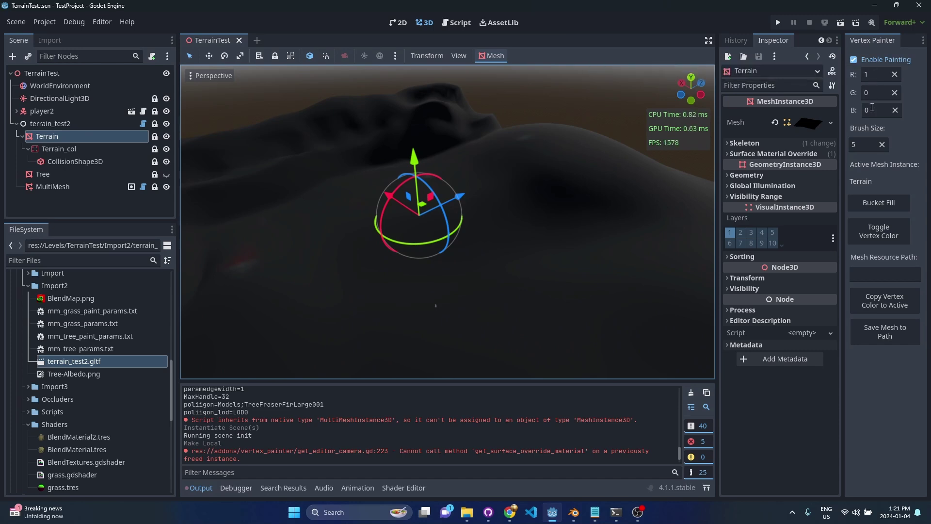
{"action": "mouse_move", "coordinate": [478, 243]}
{"action": "left_mouse_down"}
{"action": "mouse_move", "coordinate": [406, 258]}
{"action": "mouse_move", "coordinate": [490, 265]}
{"action": "mouse_move", "coordinate": [456, 265]}
{"action": "mouse_move", "coordinate": [385, 288]}
{"action": "mouse_move", "coordinate": [380, 313]}
{"action": "mouse_move", "coordinate": [396, 256]}
{"action": "left_mouse_up"}
{"action": "left_click_drag", "start_coordinate": [368, 328], "coordinate": [437, 279]}
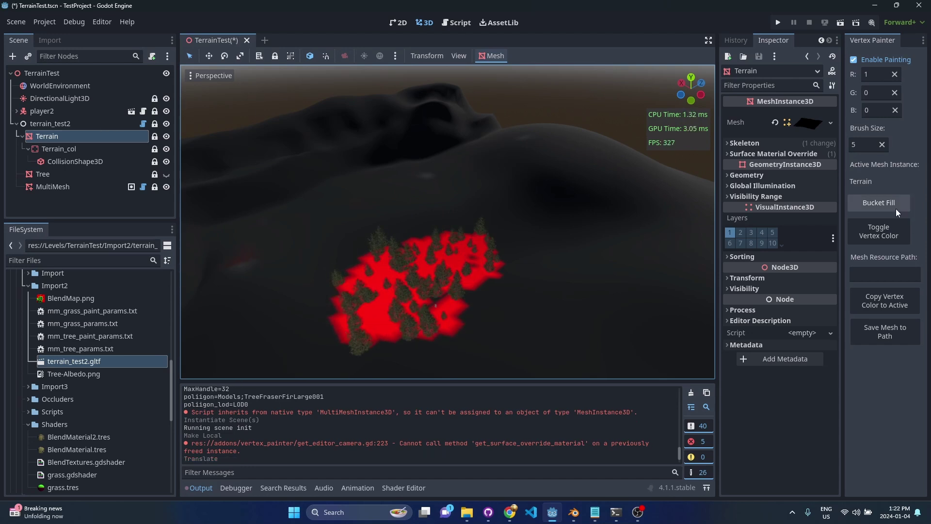
{"action": "left_click", "coordinate": [889, 232]}
Step: Look around and fly the camera through the painted pine tree patch
{"action": "mouse_move", "coordinate": [466, 233]}
{"action": "right_mouse_down"}
{"action": "mouse_move", "coordinate": [465, 281]}
{"action": "mouse_move", "coordinate": [410, 246]}
{"action": "mouse_move", "coordinate": [352, 183]}
{"action": "right_mouse_up"}
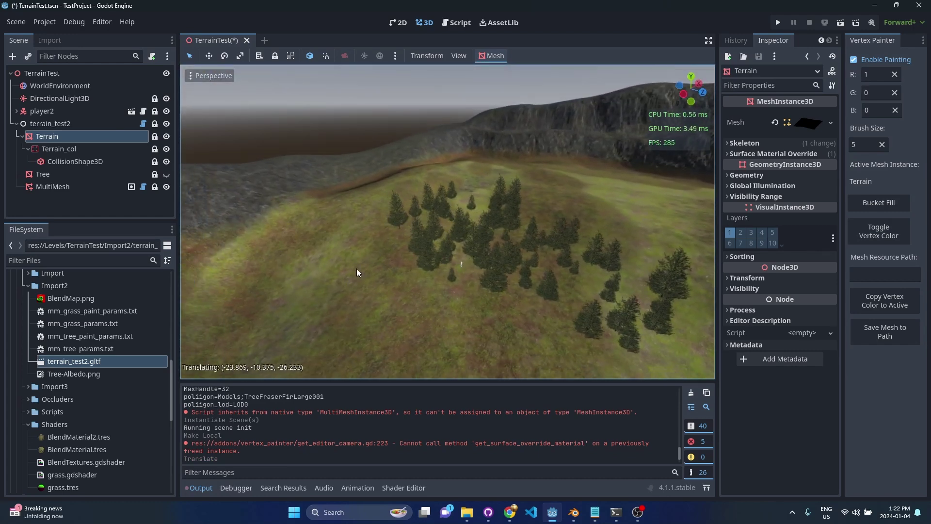
{"action": "left_click_drag", "start_coordinate": [374, 251], "coordinate": [370, 275]}
{"action": "right_click_drag", "start_coordinate": [407, 189], "coordinate": [325, 209]}
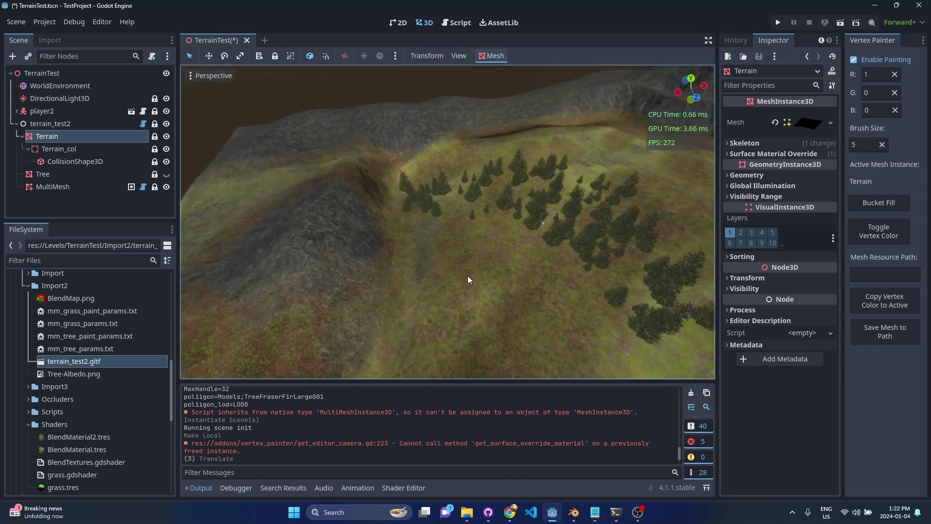
{"action": "right_click_drag", "start_coordinate": [470, 276], "coordinate": [529, 282]}
{"action": "mouse_move", "coordinate": [428, 325]}
{"action": "right_mouse_down"}
{"action": "mouse_move", "coordinate": [475, 316]}
{"action": "mouse_move", "coordinate": [412, 306]}
{"action": "mouse_move", "coordinate": [422, 310]}
{"action": "right_mouse_up"}
{"action": "left_click_drag", "start_coordinate": [427, 325], "coordinate": [443, 303]}
{"action": "key", "text": "w"}
{"action": "mouse_move", "coordinate": [443, 303]}
{"action": "right_mouse_down"}
{"action": "mouse_move", "coordinate": [485, 301]}
{"action": "mouse_move", "coordinate": [558, 247]}
{"action": "mouse_move", "coordinate": [625, 235]}
{"action": "mouse_move", "coordinate": [272, 228]}
{"action": "mouse_move", "coordinate": [421, 187]}
{"action": "right_mouse_up"}
{"action": "key", "text": "d"}
{"action": "key", "text": "Escape"}
Step: Show the MultiMesh Spacing settings and compare with the file's spacing=3 and custom_normal lines
{"action": "left_click", "coordinate": [126, 187]}
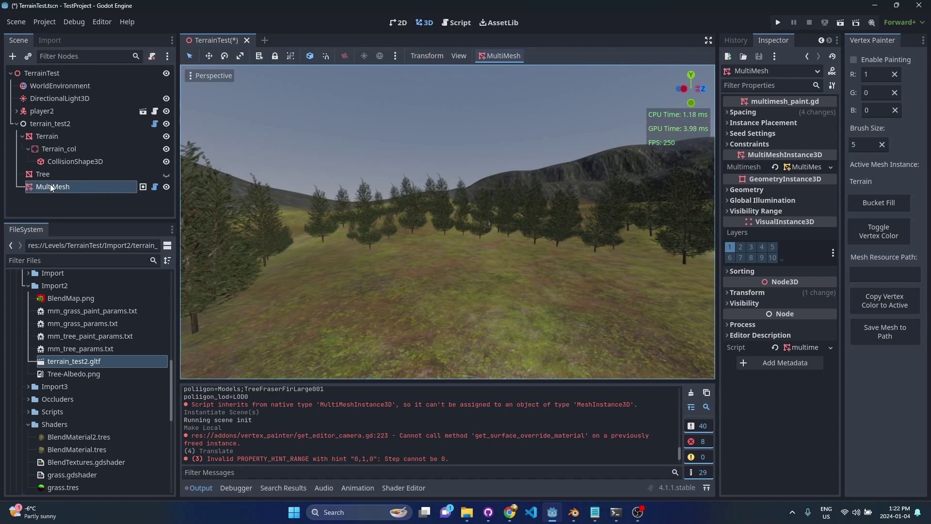
{"action": "left_click", "coordinate": [752, 112]}
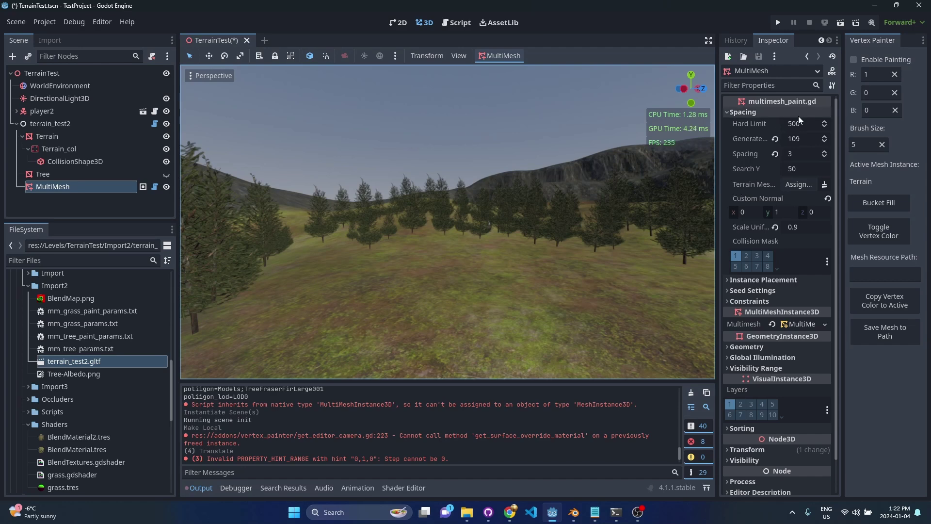
{"action": "left_click", "coordinate": [457, 22]}
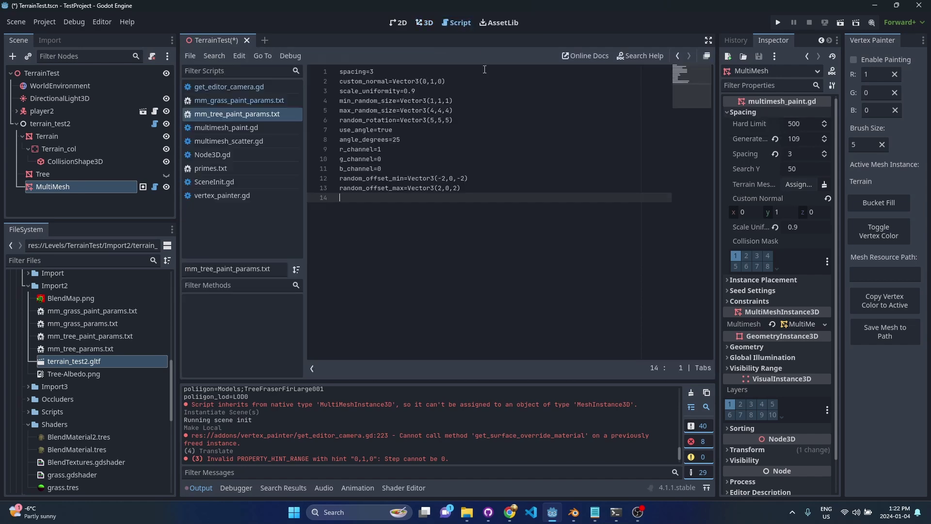
{"action": "left_click", "coordinate": [411, 79]}
{"action": "left_click", "coordinate": [378, 72]}
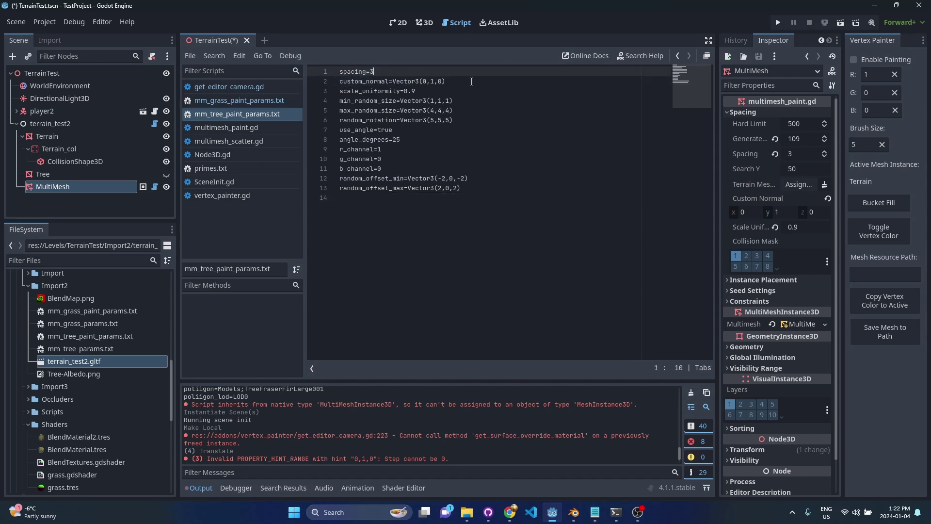
{"action": "left_click_drag", "start_coordinate": [472, 82], "coordinate": [353, 81]}
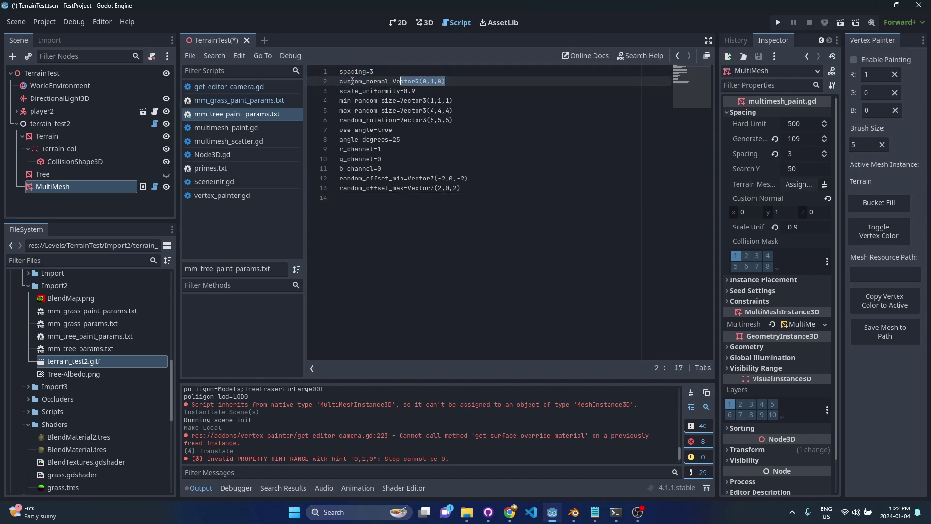
Step: Confirm Spacing 3 and Custom Normal y of 1 in the Inspector, then view the trees
{"action": "left_click", "coordinate": [429, 23]}
{"action": "left_click", "coordinate": [794, 154]}
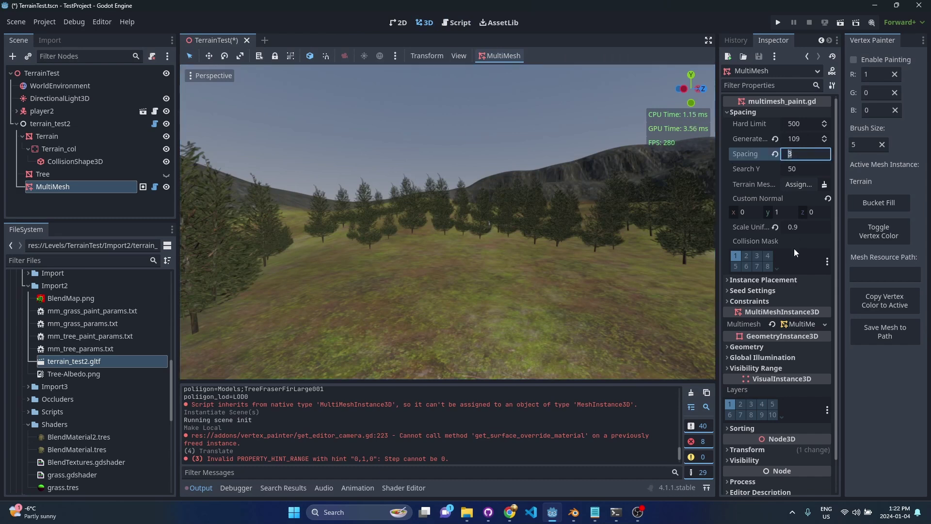
{"action": "left_click", "coordinate": [786, 211]}
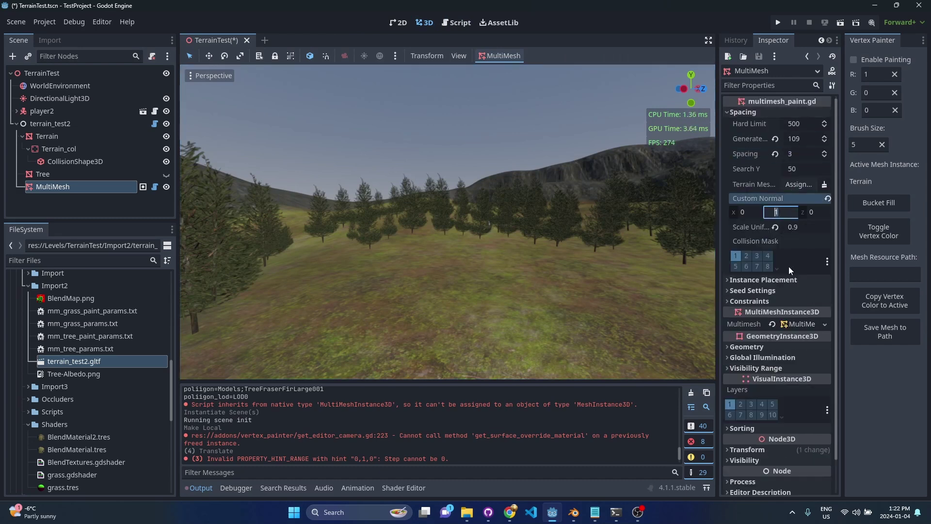
{"action": "right_click_drag", "start_coordinate": [601, 252], "coordinate": [344, 199]}
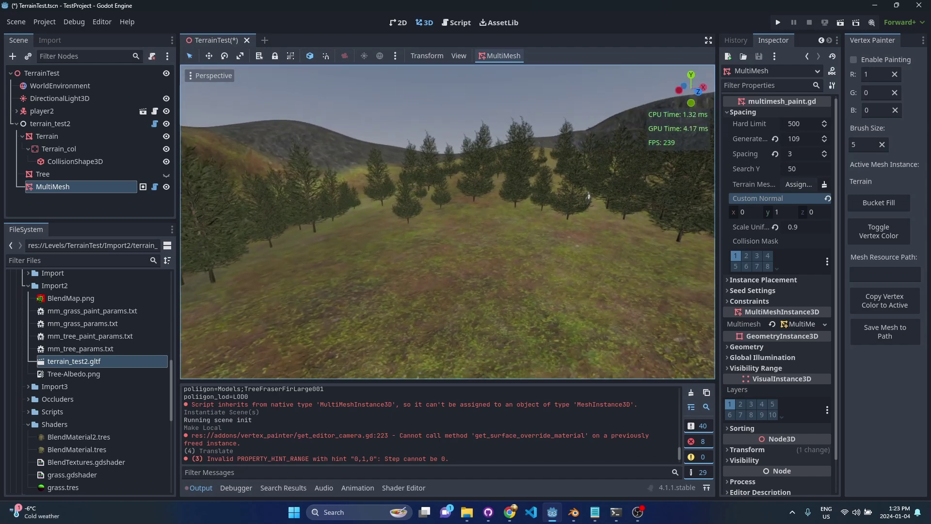